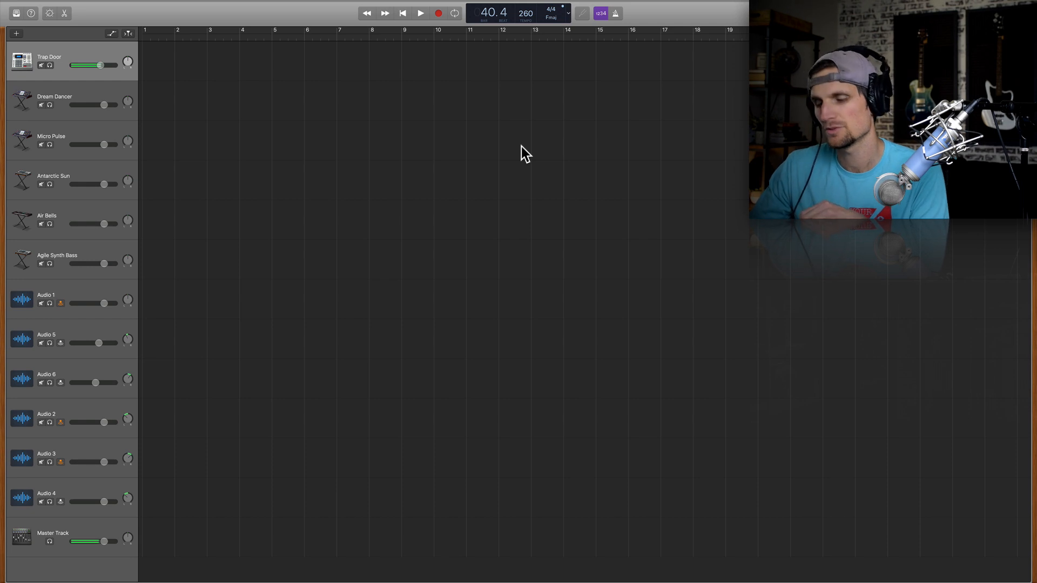
Show Musical Typing and play the four-bar Trap Door drum region from the start of the project.
{"action": "key", "text": "super+k"}
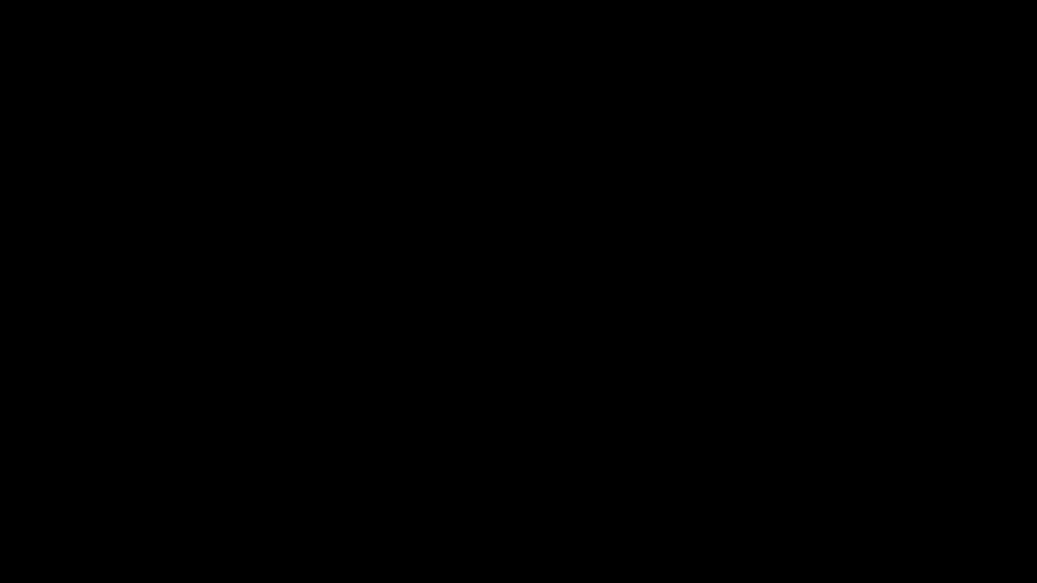
{"action": "key", "text": "Return"}
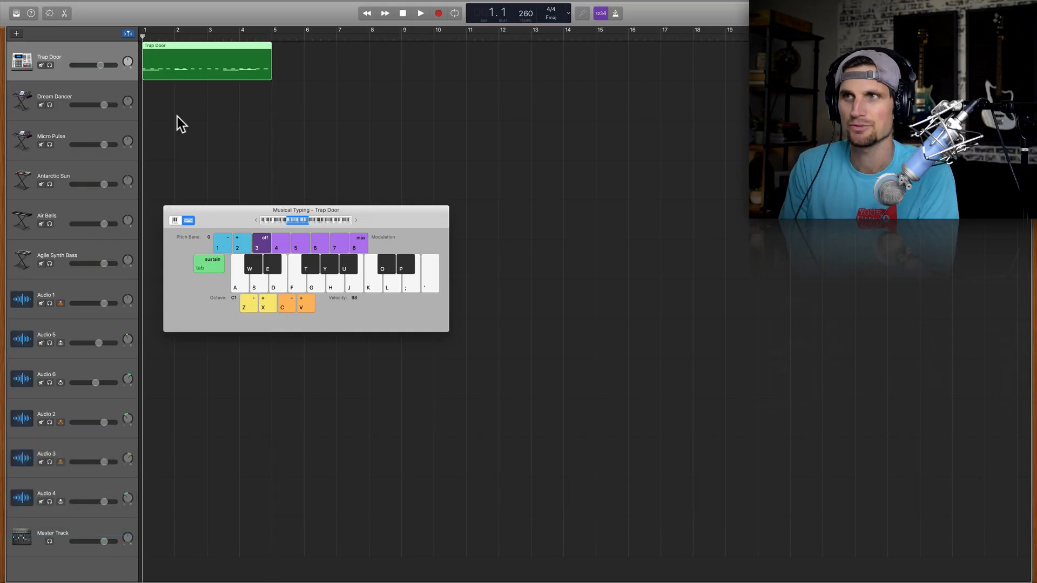
{"action": "key", "text": "space"}
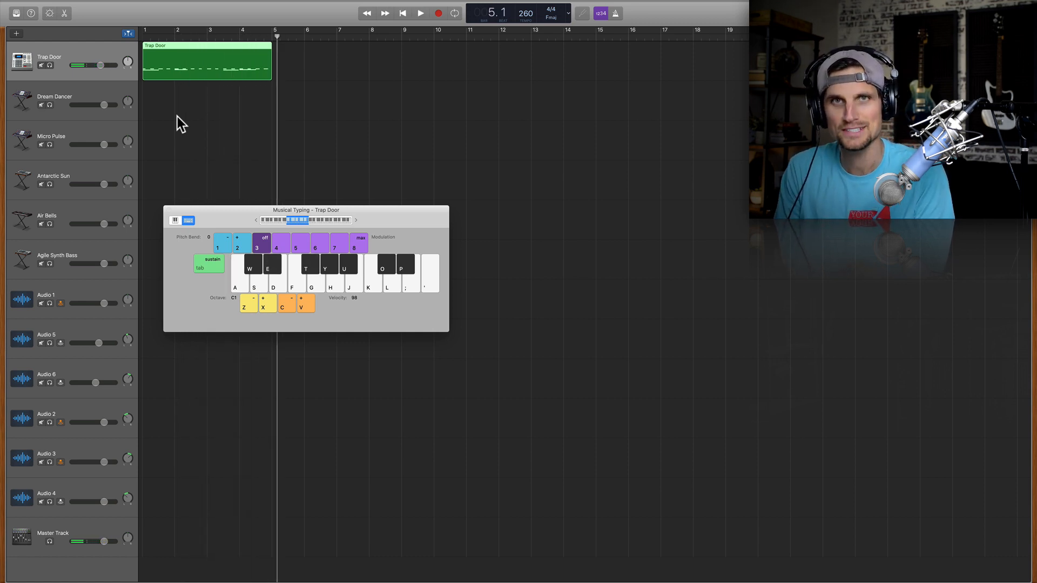
Copy the four-bar Trap Door region and paste three copies end to end from bar 5 up to bar 17.
{"action": "left_click", "coordinate": [189, 64]}
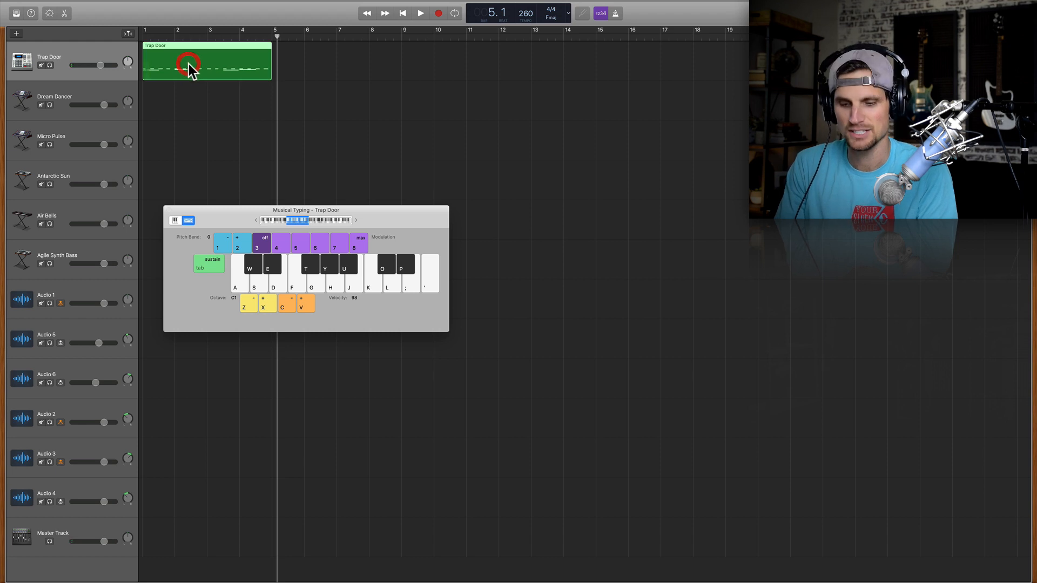
{"action": "key", "text": "super+c"}
{"action": "left_click", "coordinate": [273, 37]}
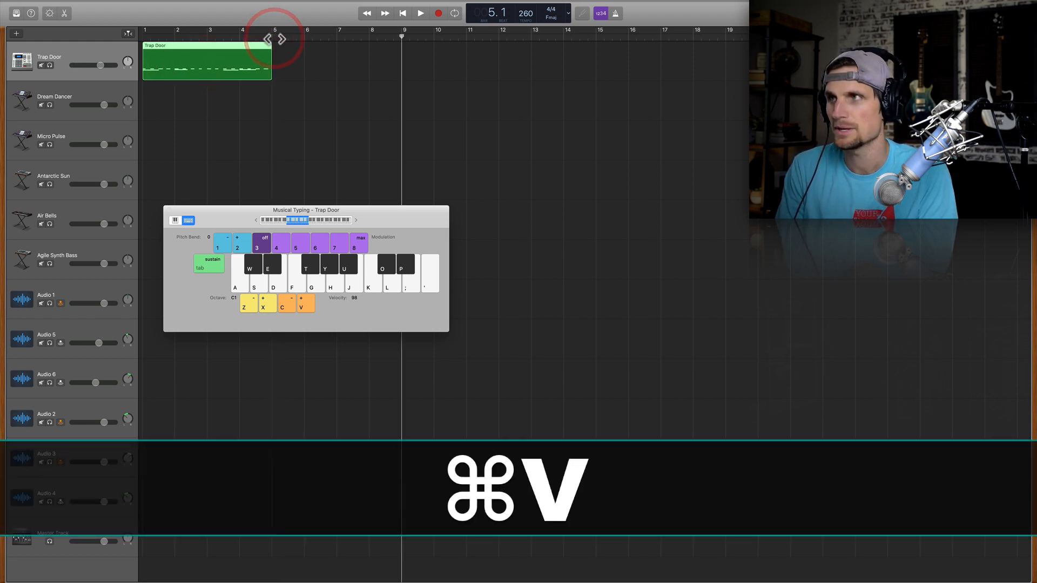
{"action": "key", "text": "super+v"}
{"action": "key", "text": "super+v"}
{"action": "key", "text": "super+v"}
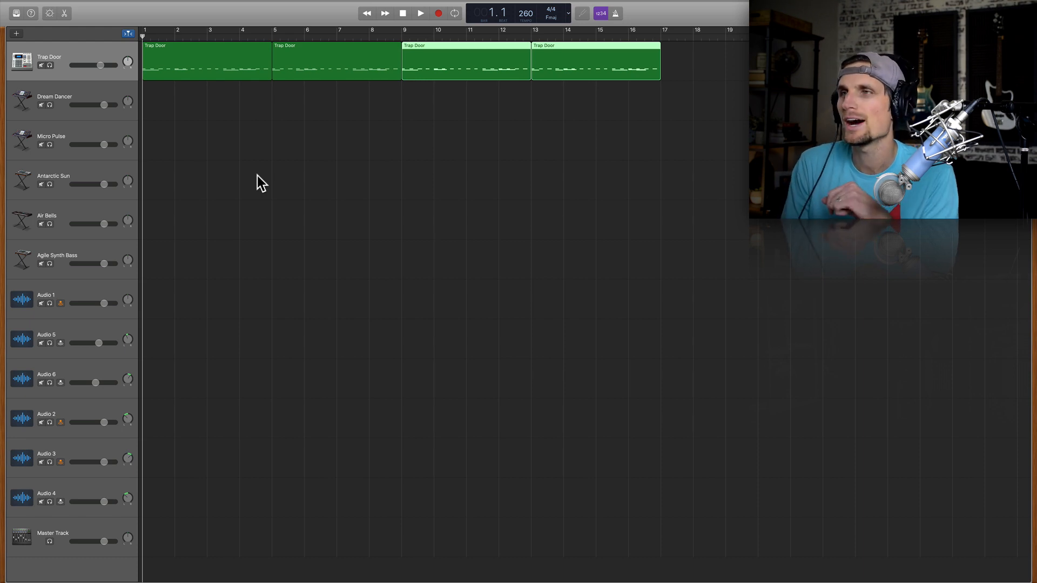
Give the Dream Dancer track the Dream Dancer sound from Classics and record an eight-bar chord part from bar 1.
{"action": "left_click", "coordinate": [83, 92]}
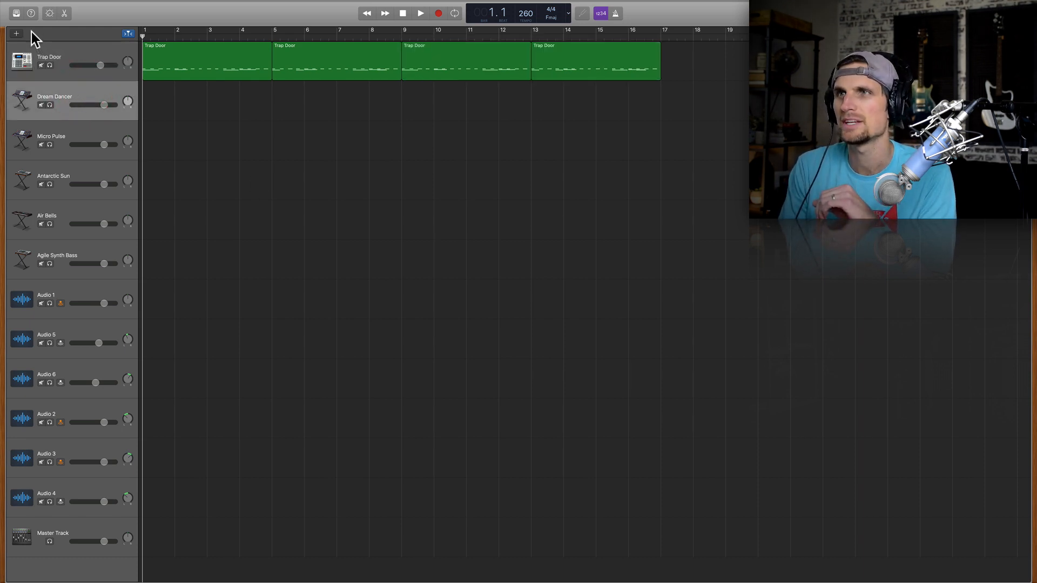
{"action": "left_click", "coordinate": [17, 15]}
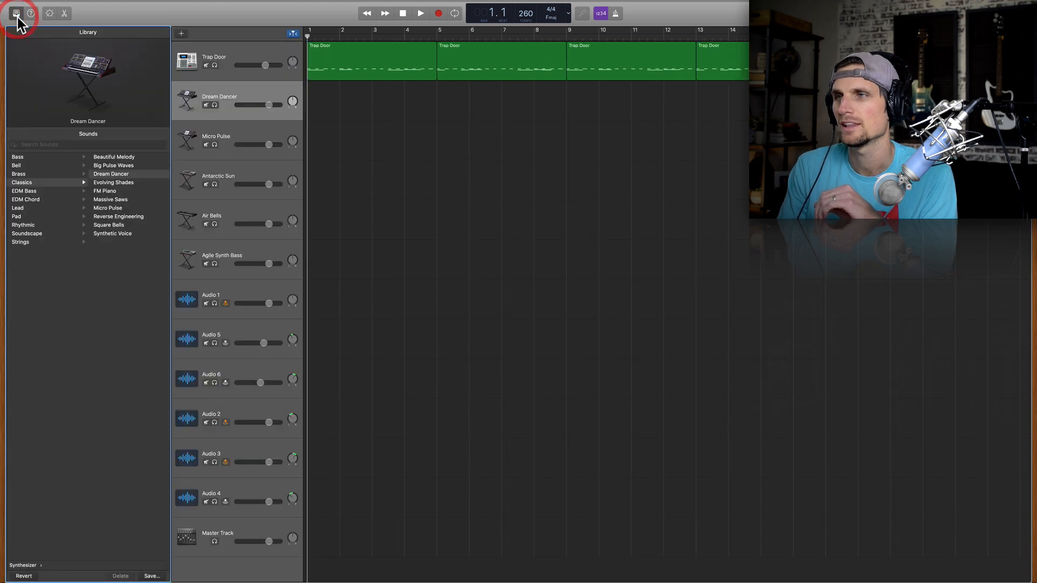
{"action": "left_click", "coordinate": [27, 184]}
{"action": "left_click", "coordinate": [117, 173]}
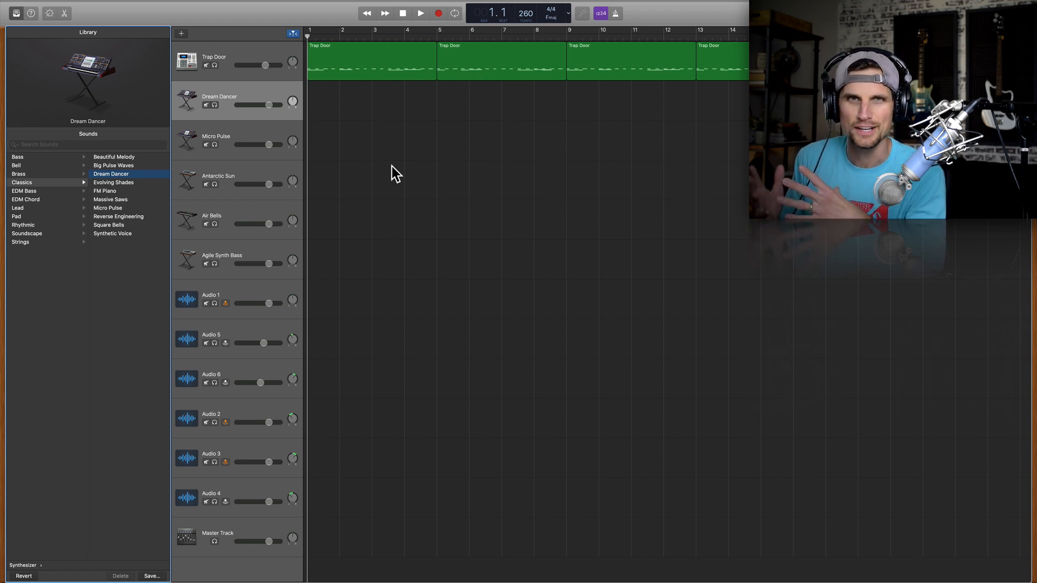
{"action": "key", "text": "r"}
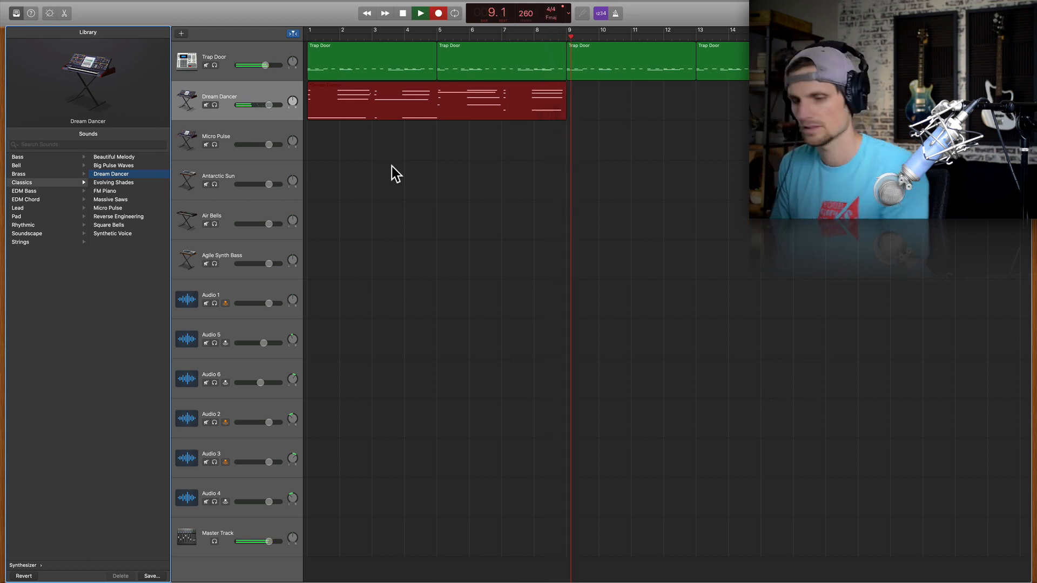
{"action": "key", "text": "space"}
Open the Dream Dancer region in the Piano Roll and check its region Time Quantize options.
{"action": "double_click", "coordinate": [347, 111]}
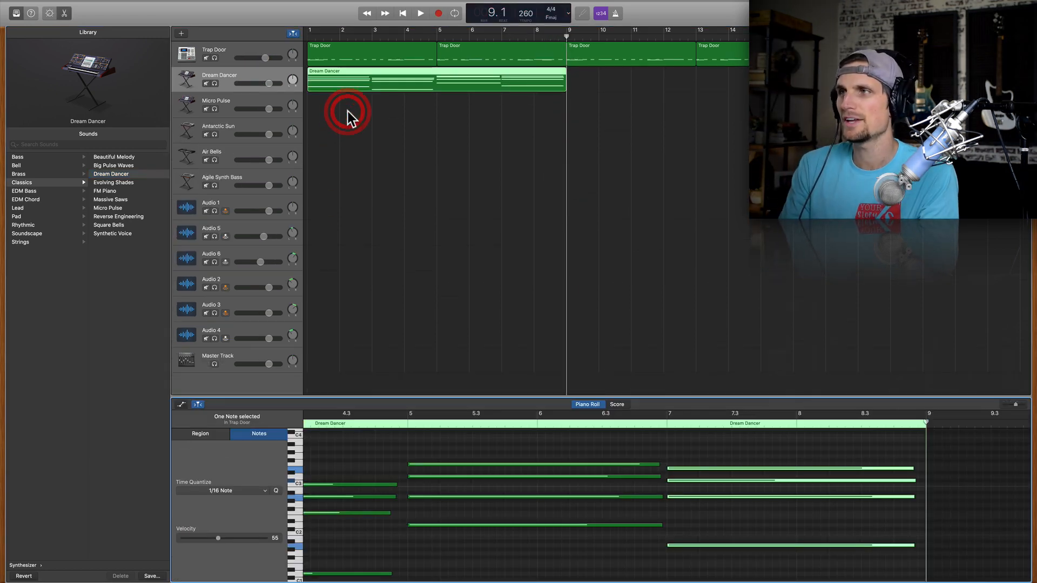
{"action": "left_click", "coordinate": [201, 435]}
{"action": "left_click", "coordinate": [223, 504]}
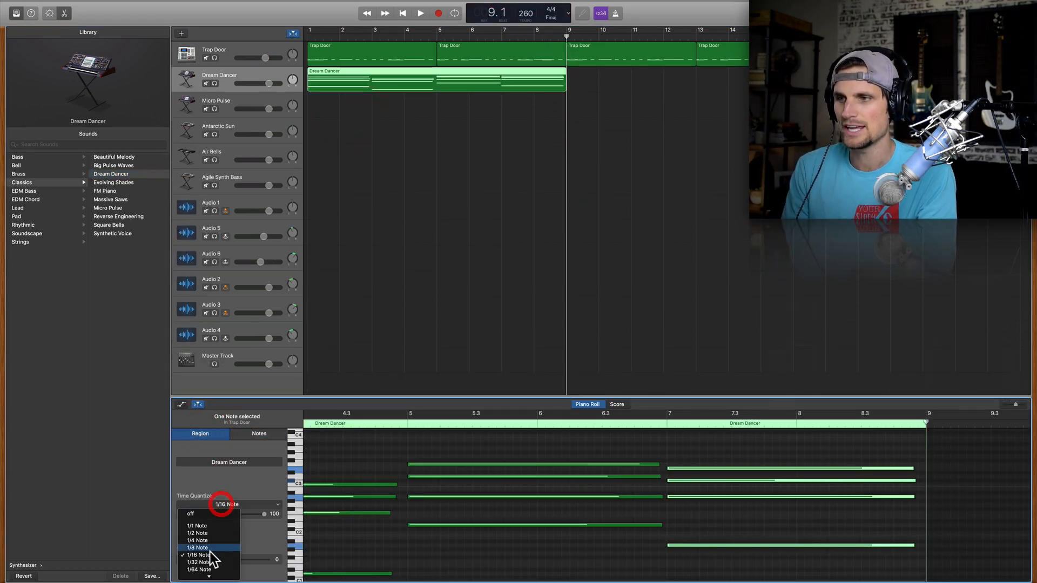
{"action": "left_click", "coordinate": [326, 108]}
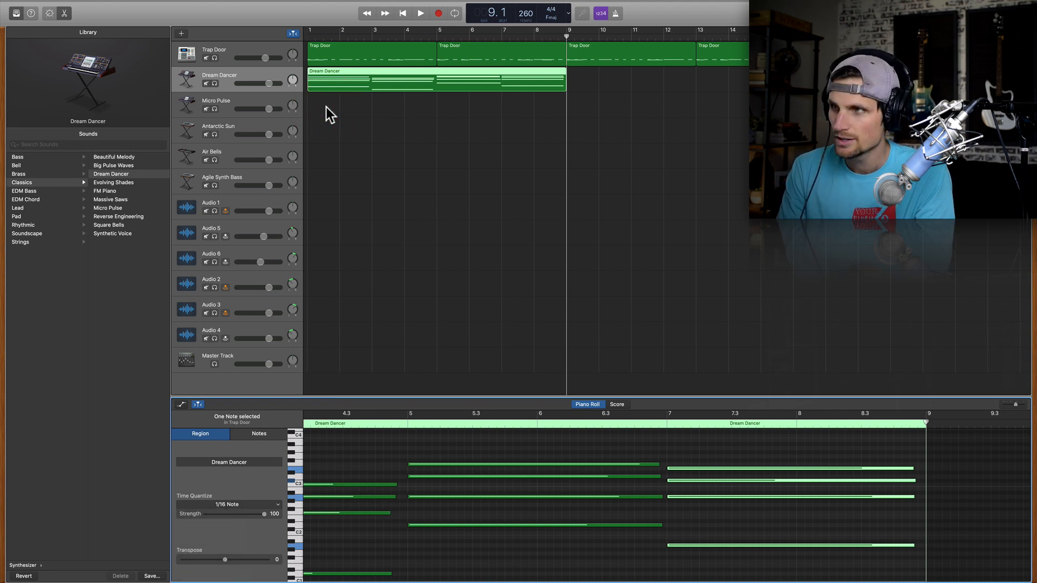
Play the Dream Dancer chords with the drums from the beginning, and close the editor.
{"action": "key", "text": "Return"}
{"action": "key", "text": "space"}
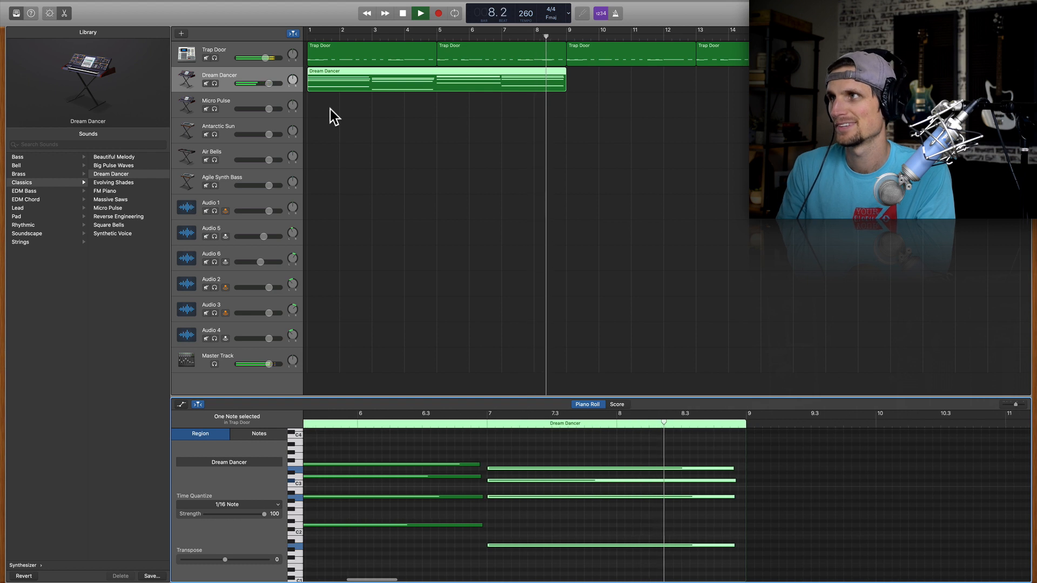
{"action": "key", "text": "space"}
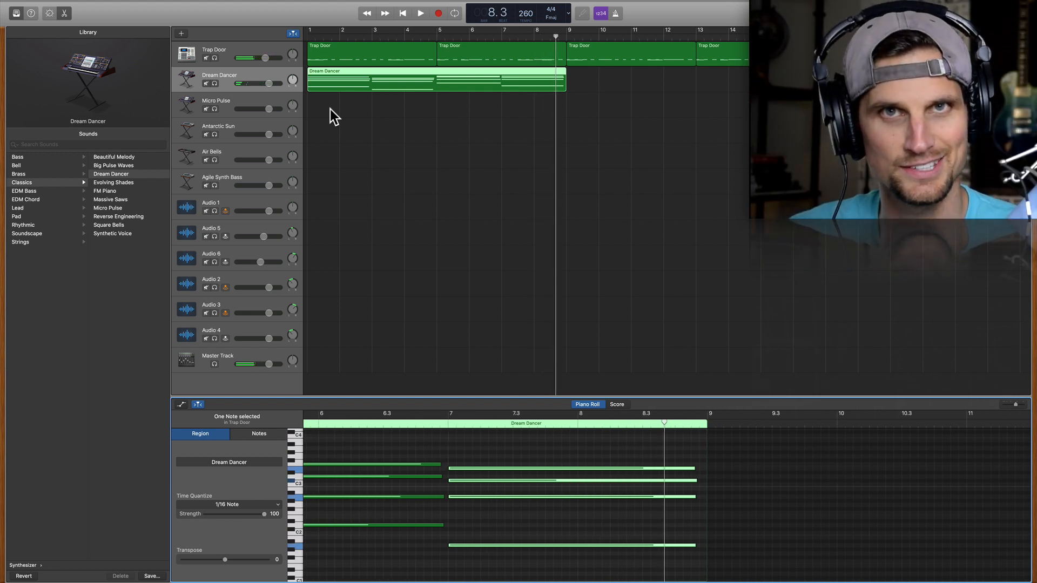
{"action": "key", "text": "e"}
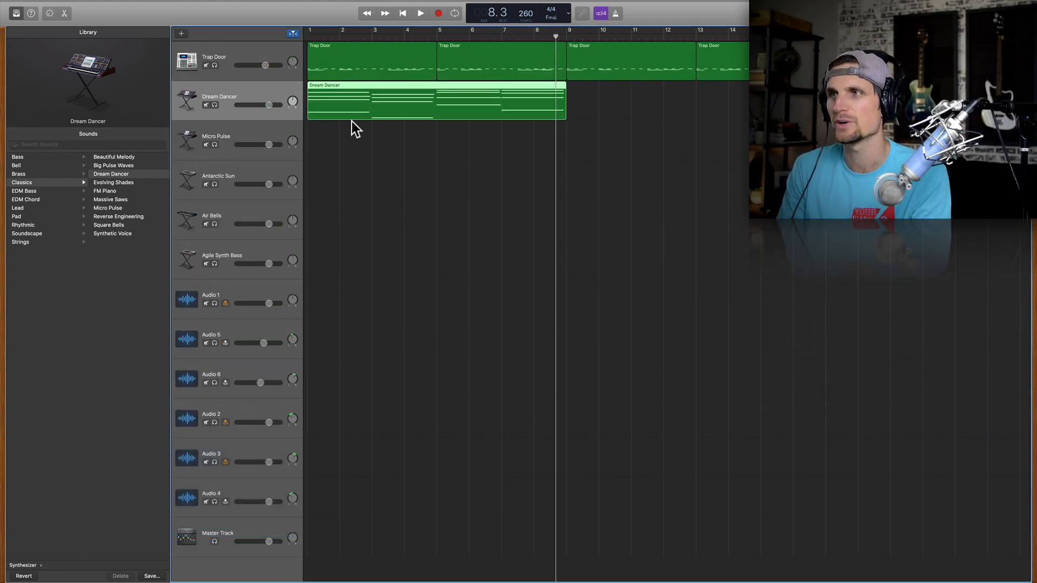
Duplicate the Dream Dancer track as a new track directly below it.
{"action": "left_click", "coordinate": [256, 129]}
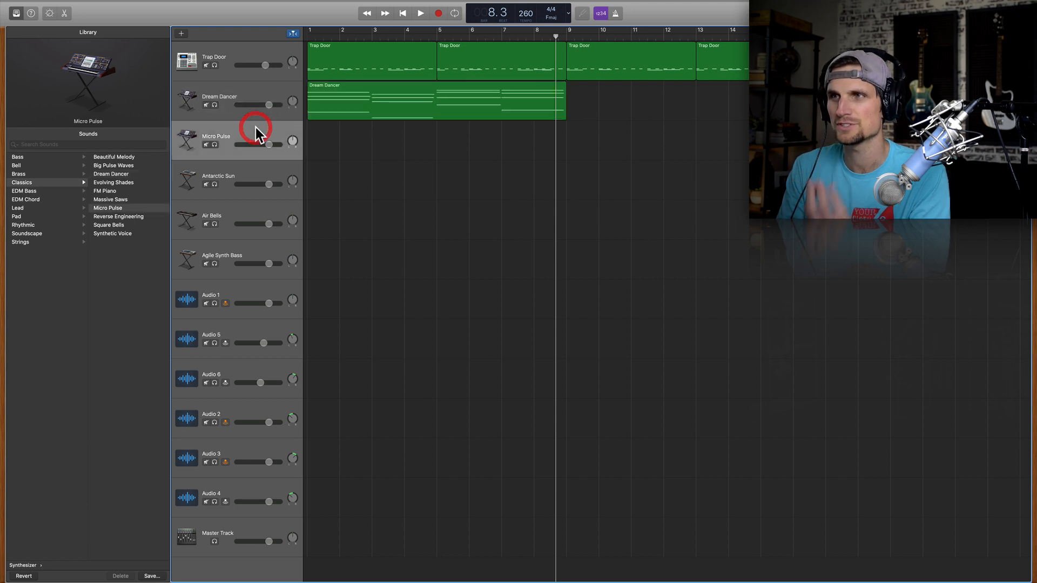
{"action": "left_click", "coordinate": [239, 90]}
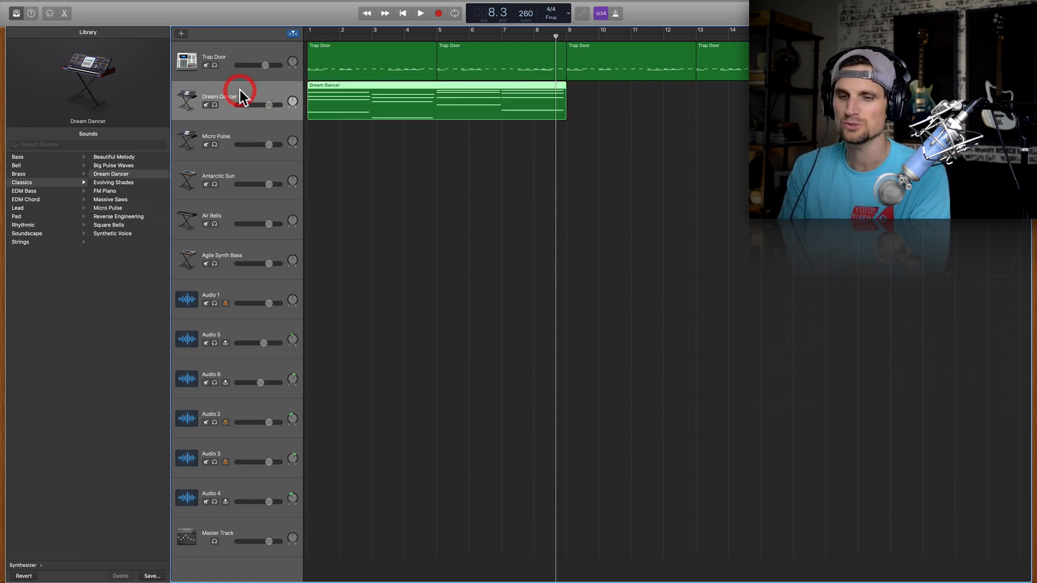
{"action": "key", "text": "super+d"}
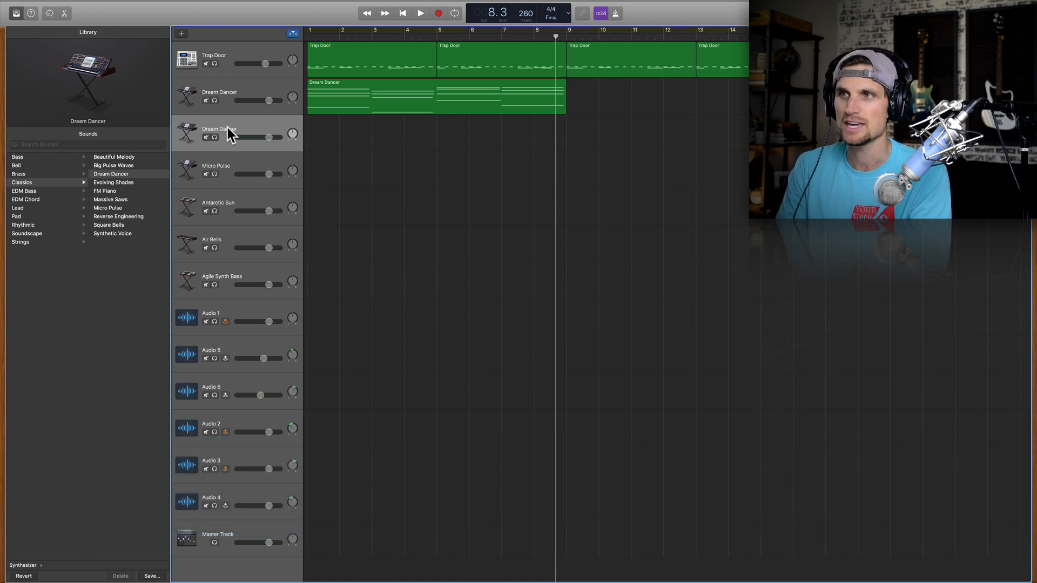
Choose the Micro Pulse sound from Classics for the third track and record an eight-bar chord part on it.
{"action": "left_click", "coordinate": [108, 209]}
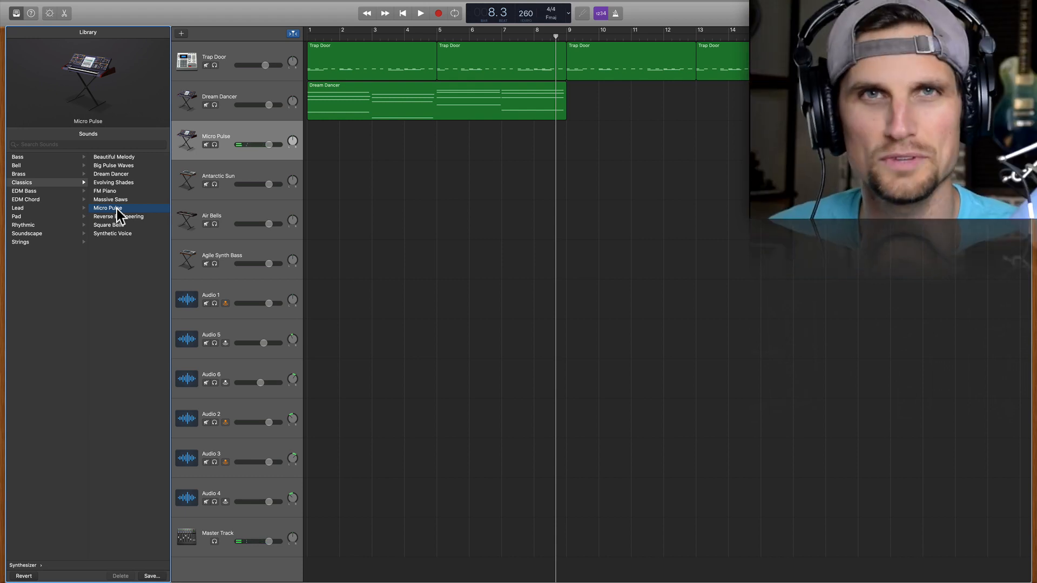
{"action": "key", "text": "r"}
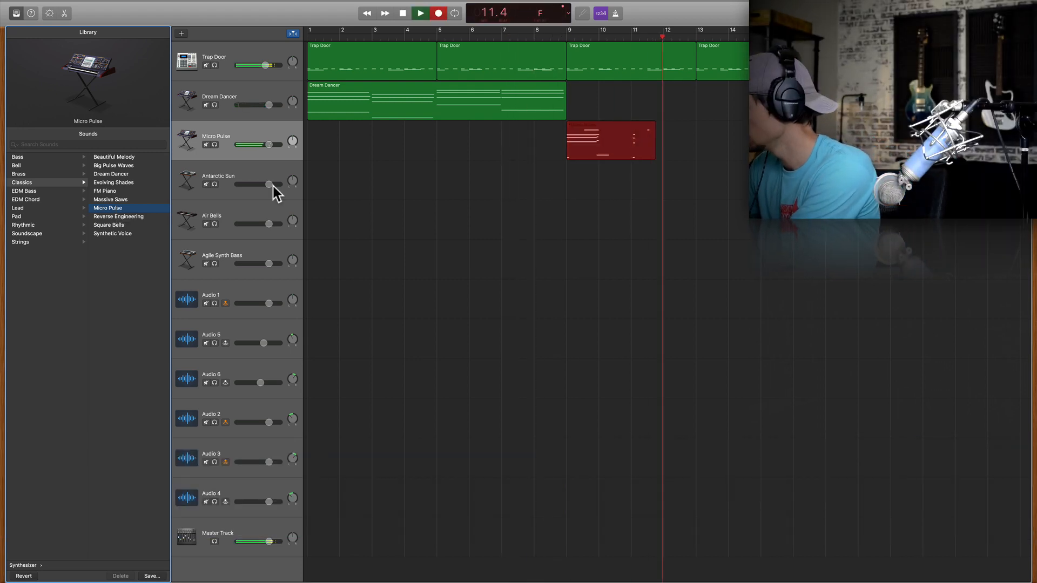
{"action": "key", "text": "space"}
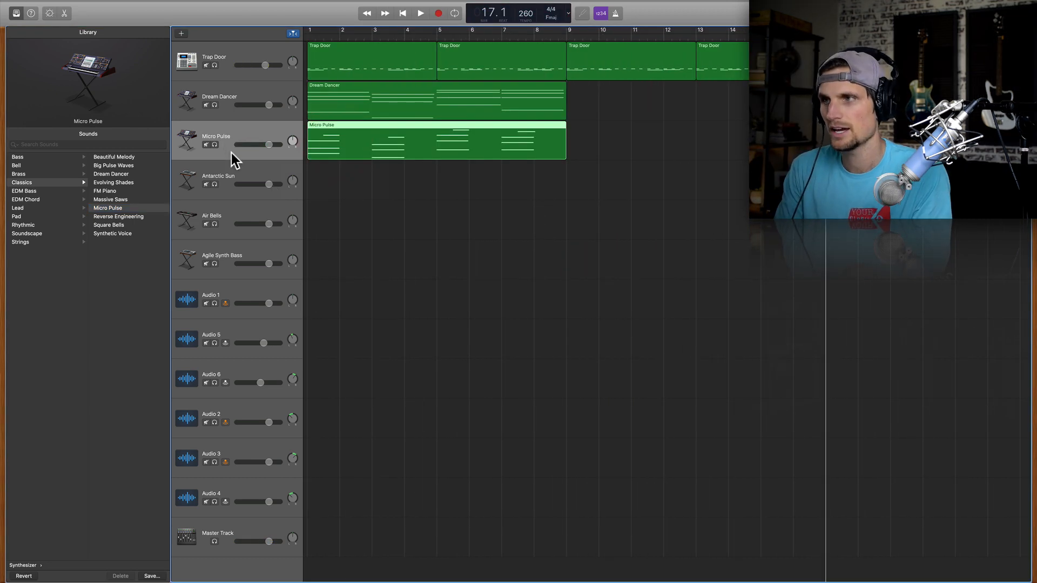
View the Micro Pulse notes in the Piano Roll, play the arrangement from the beginning, and close the editor.
{"action": "key", "text": "e"}
{"action": "left_click", "coordinate": [377, 208]}
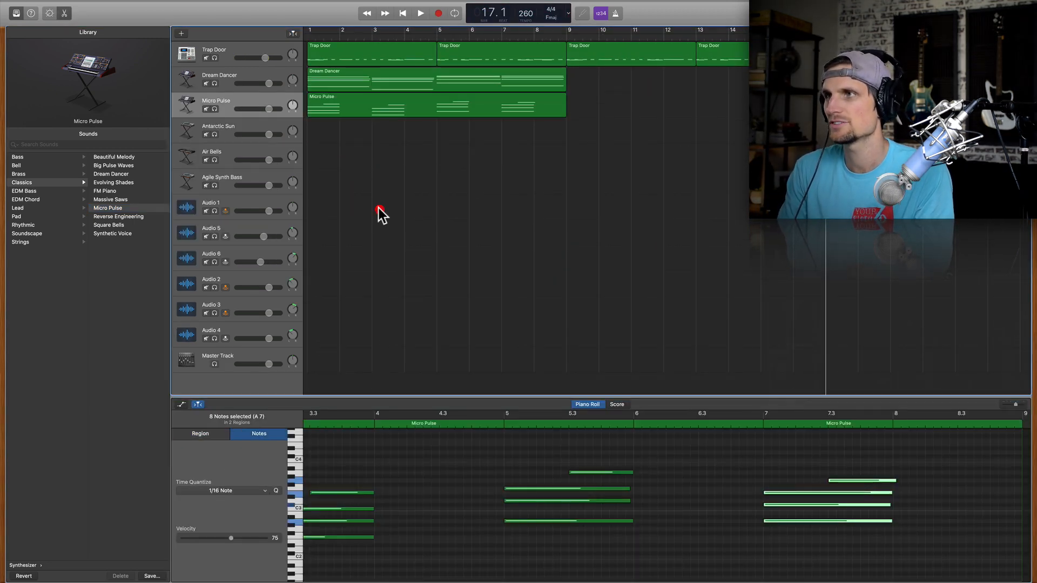
{"action": "key", "text": "Return"}
{"action": "key", "text": "space"}
{"action": "key", "text": "e"}
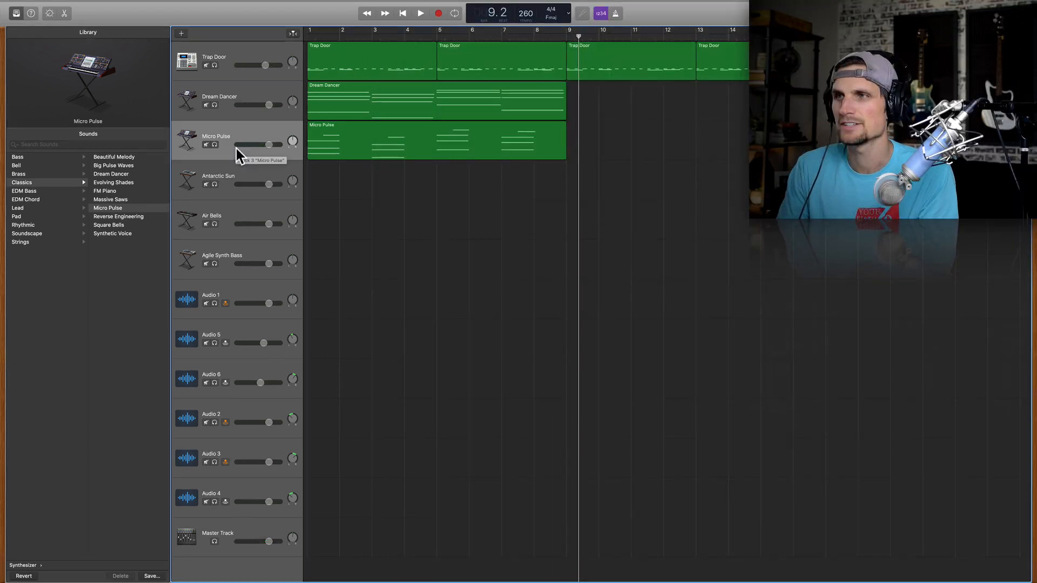
Look up the Antarctic Sun track's sound under Synthesizer > Bell and record an eight-bar part on the track from bar 1.
{"action": "left_click", "coordinate": [233, 173]}
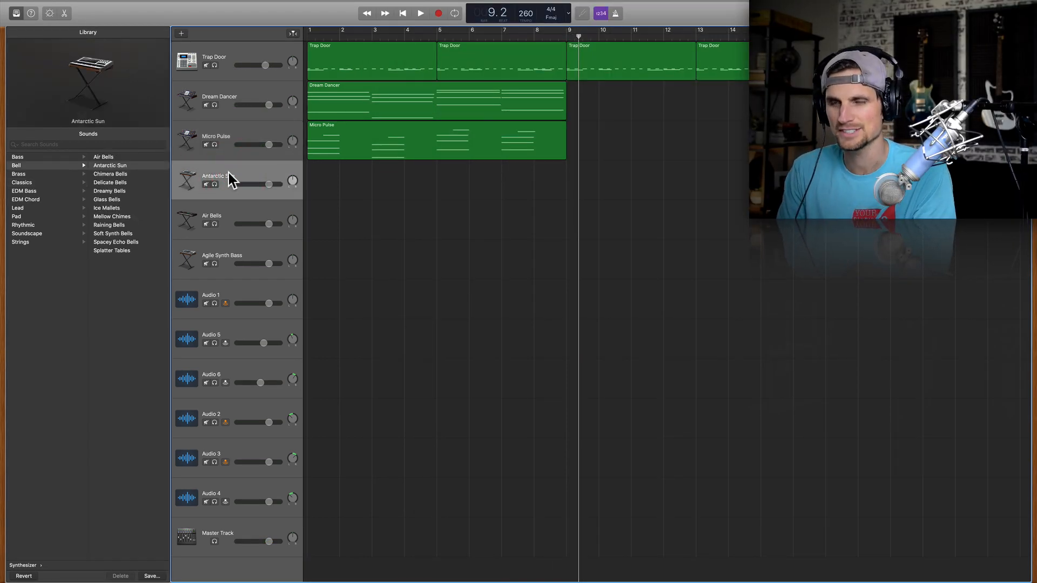
{"action": "scroll", "coordinate": [98, 170], "scroll_direction": "left", "scroll_amount": 5}
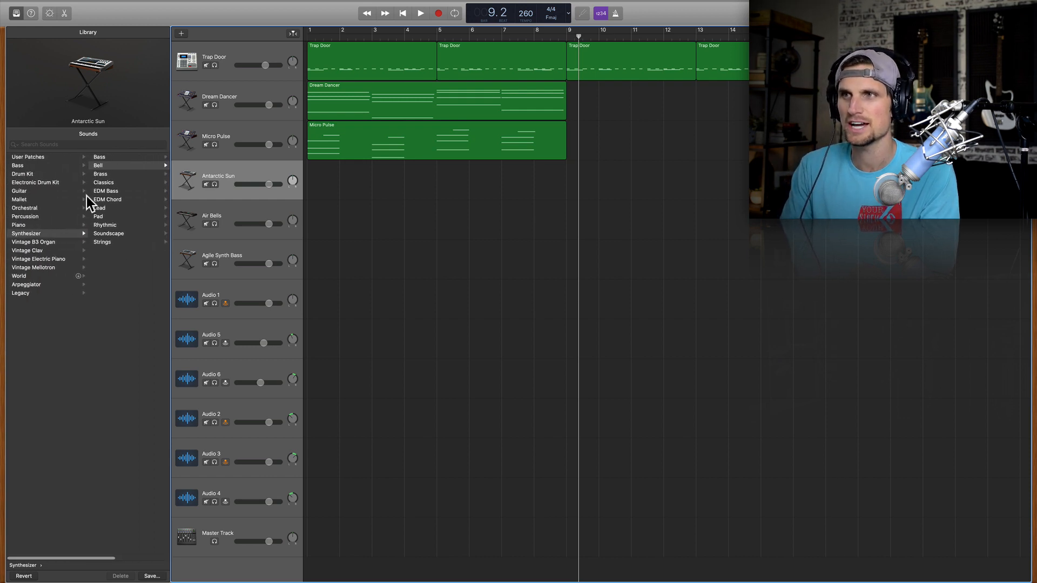
{"action": "left_click", "coordinate": [95, 165]}
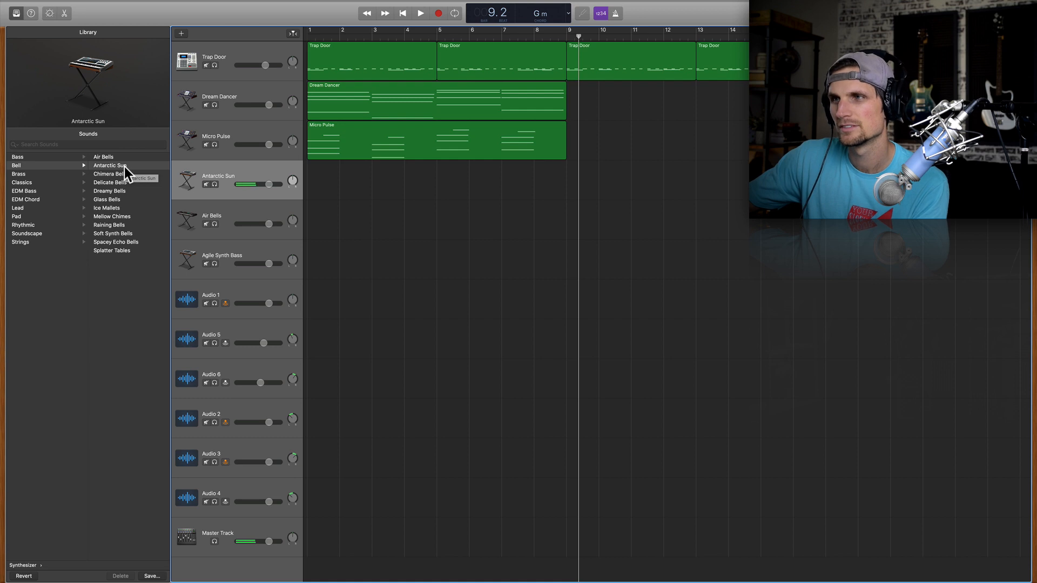
{"action": "key", "text": "Return"}
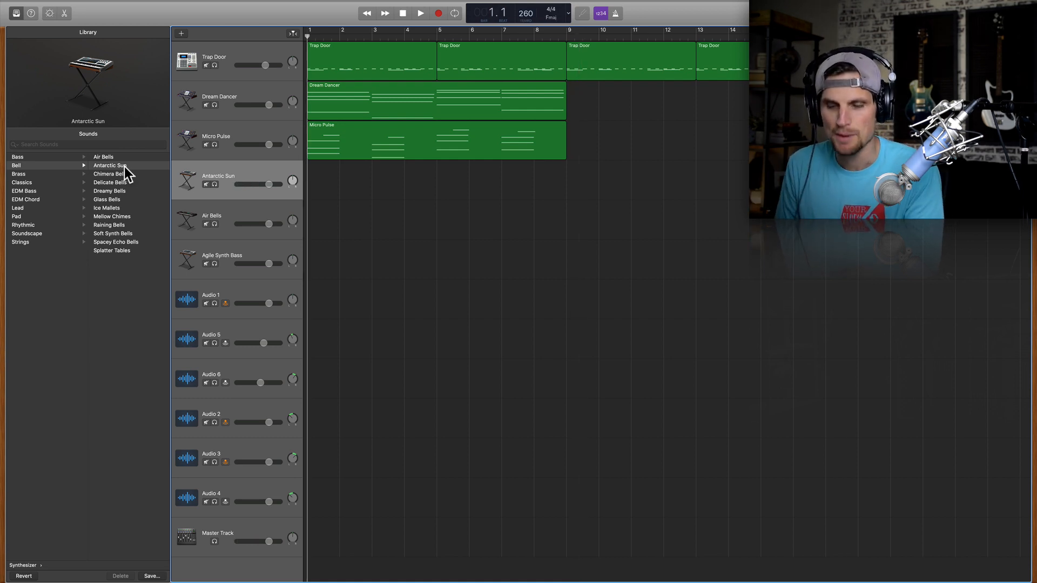
{"action": "key", "text": "r"}
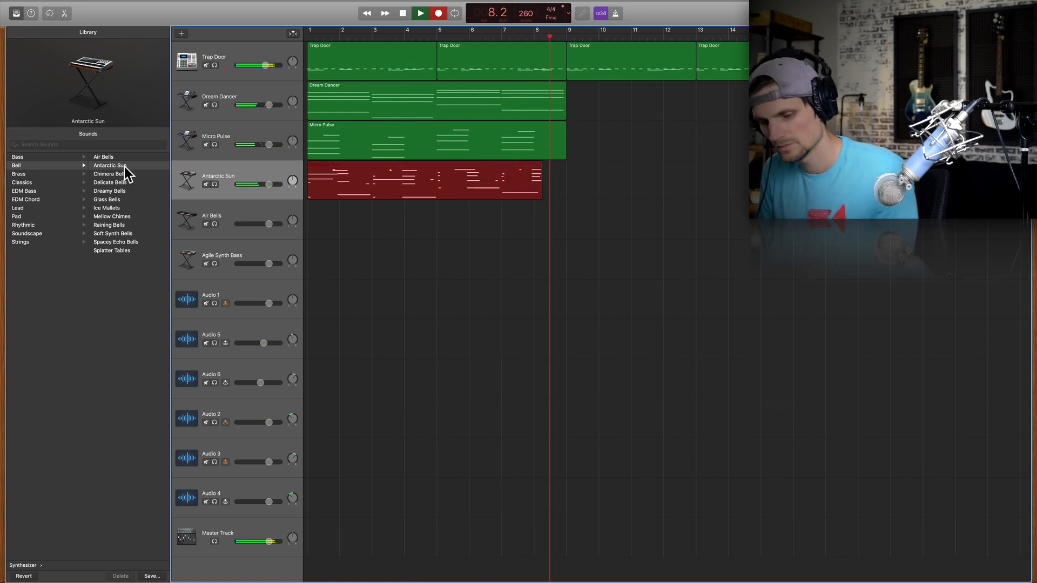
{"action": "key", "text": "space"}
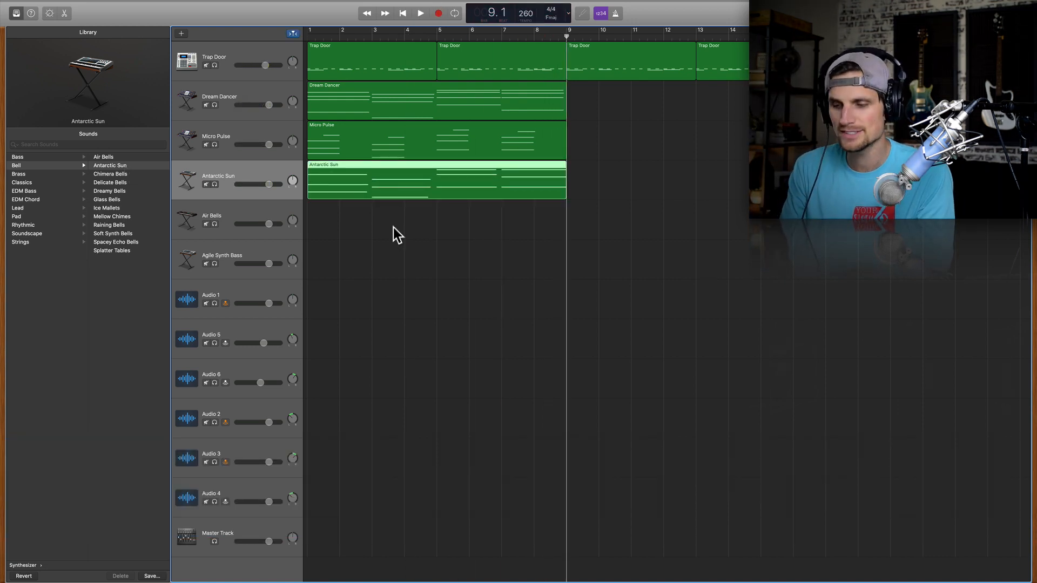
Play the first eight bars from the beginning to hear the Antarctic Sun part with the other tracks.
{"action": "key", "text": "Return"}
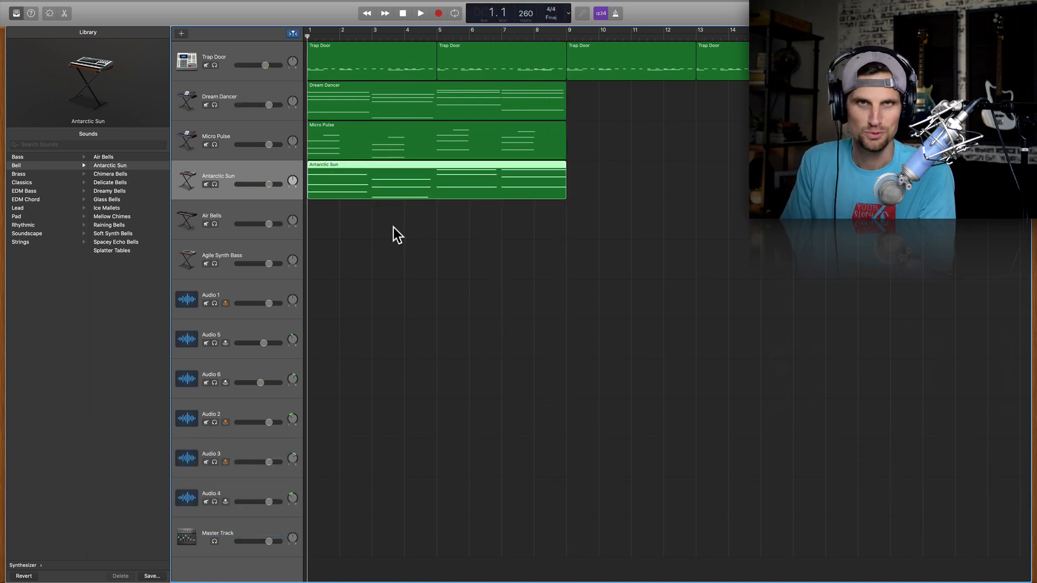
{"action": "key", "text": "space"}
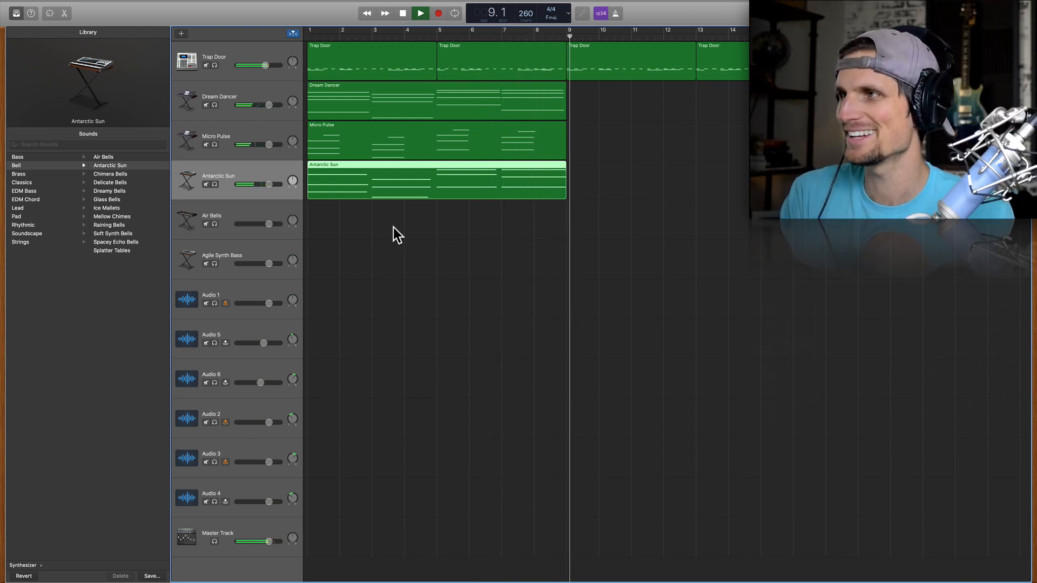
{"action": "key", "text": "space"}
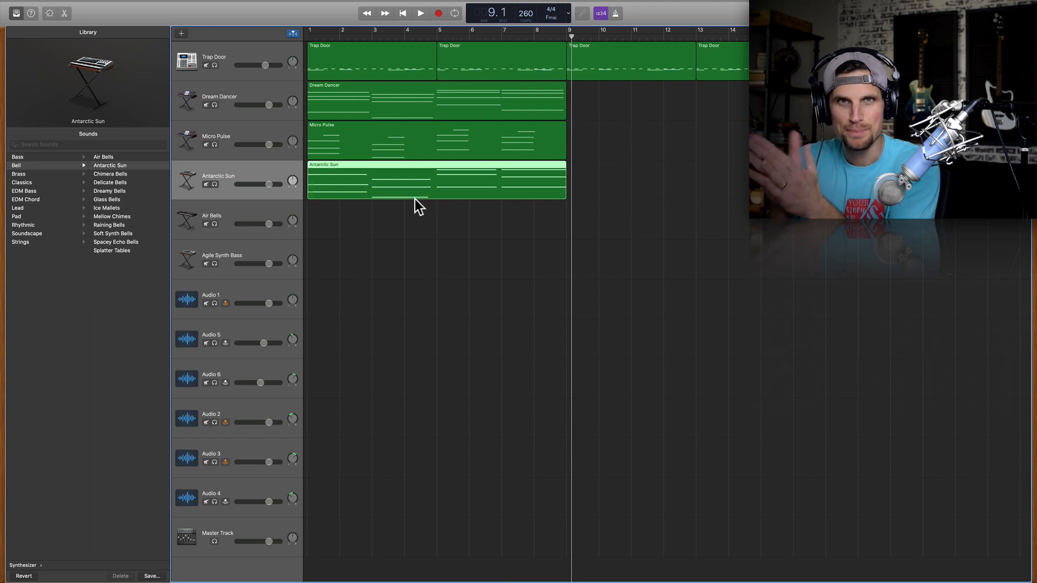
Record a single-note melody on the Air Bells track, starting from bar 1.
{"action": "left_click", "coordinate": [266, 215]}
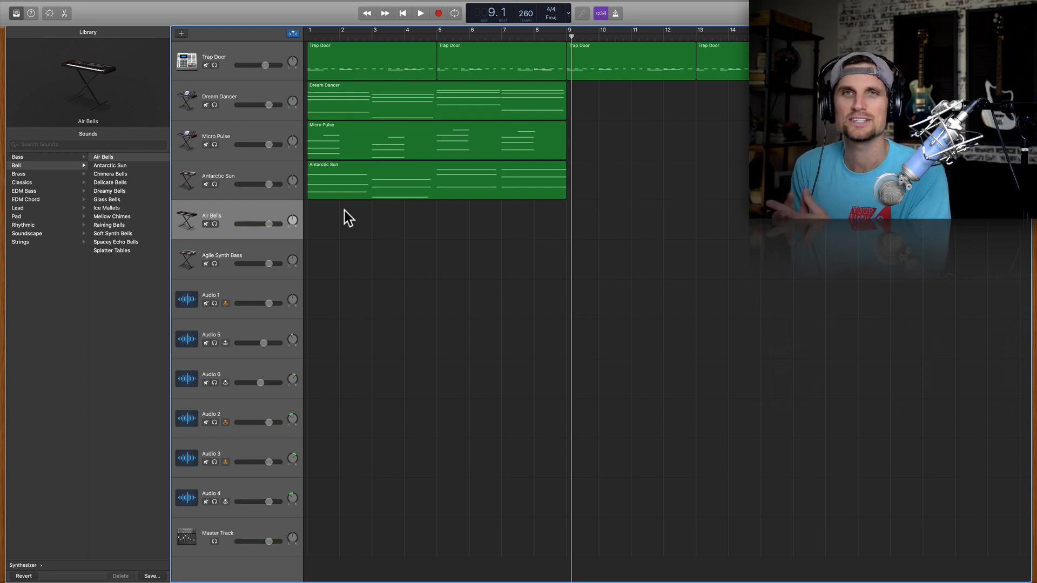
{"action": "key", "text": "Return"}
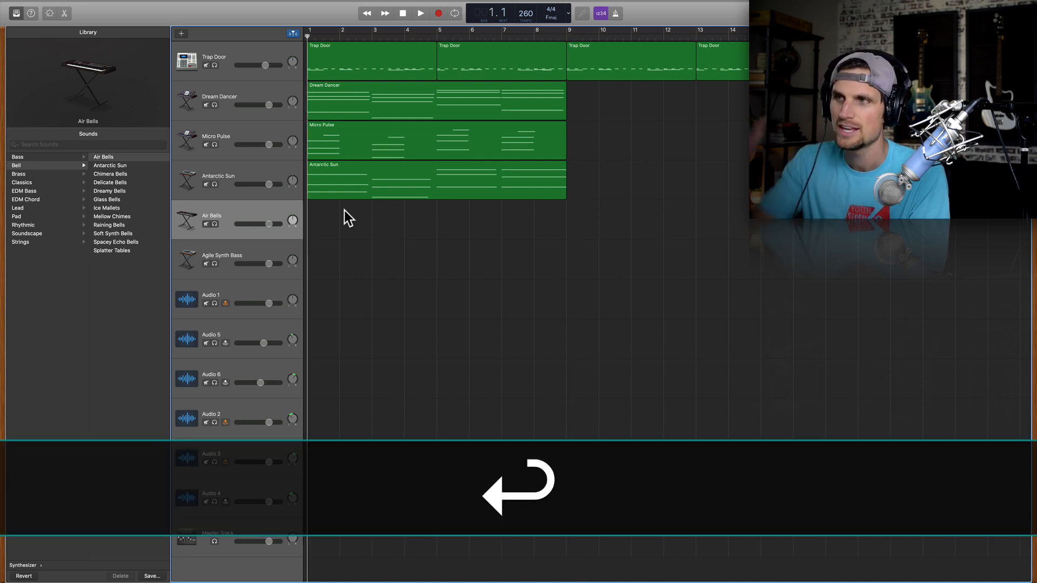
{"action": "key", "text": "r"}
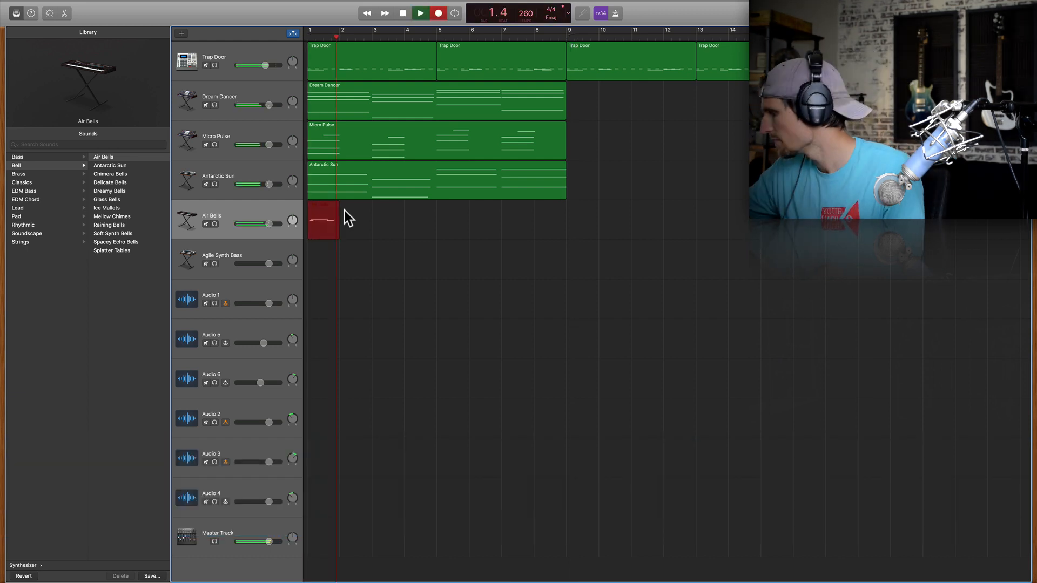
{"action": "key", "text": "space"}
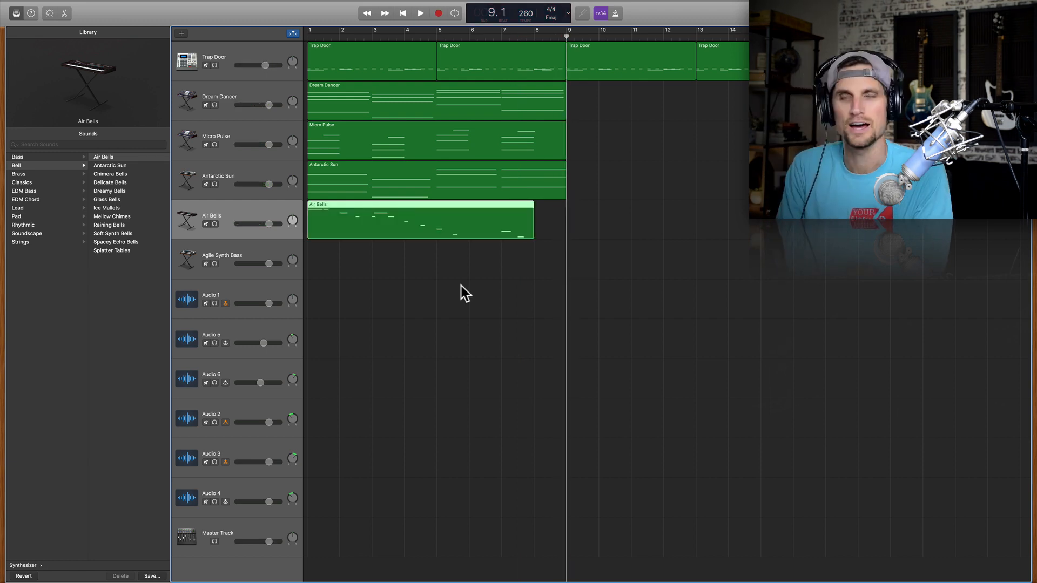
Play the arrangement from the beginning to hear the Air Bells melody with the other tracks.
{"action": "key", "text": "Return"}
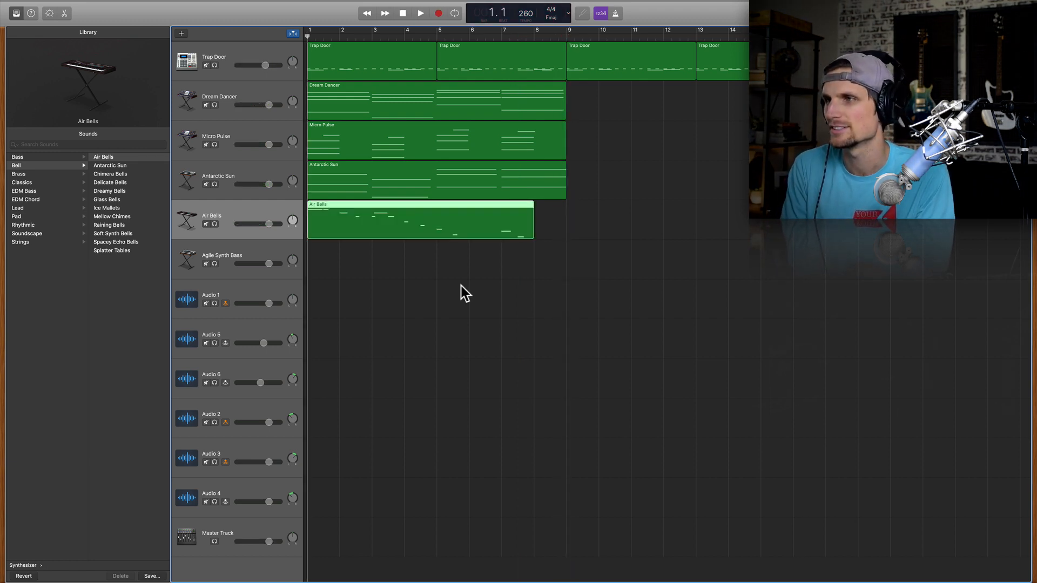
{"action": "key", "text": "space"}
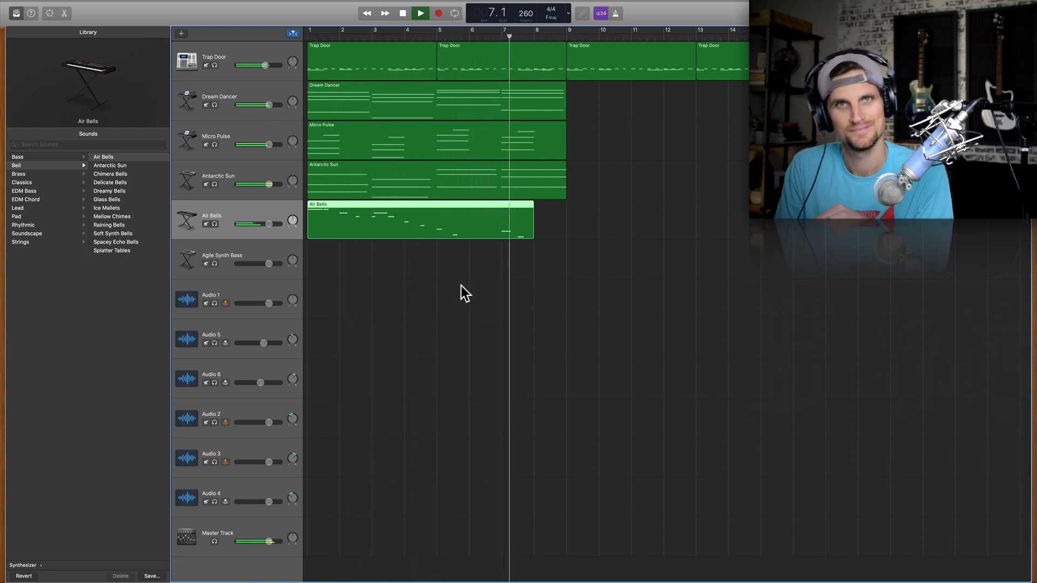
{"action": "key", "text": "space"}
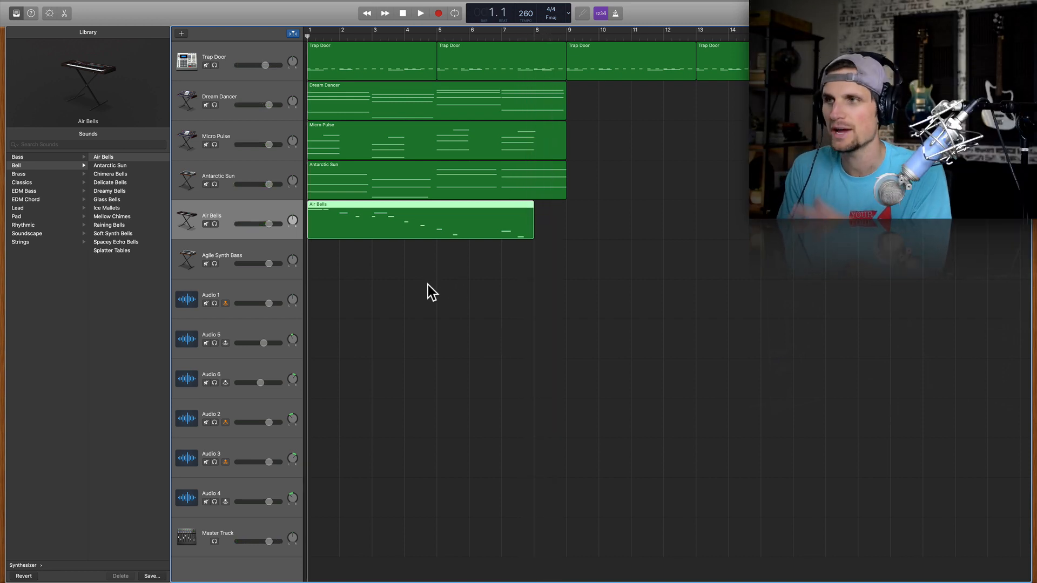
Look up the Agile Synth Bass sound under Synthesizer > Bass and record an eight-bar bass part on its track from bar 1.
{"action": "left_click", "coordinate": [264, 253]}
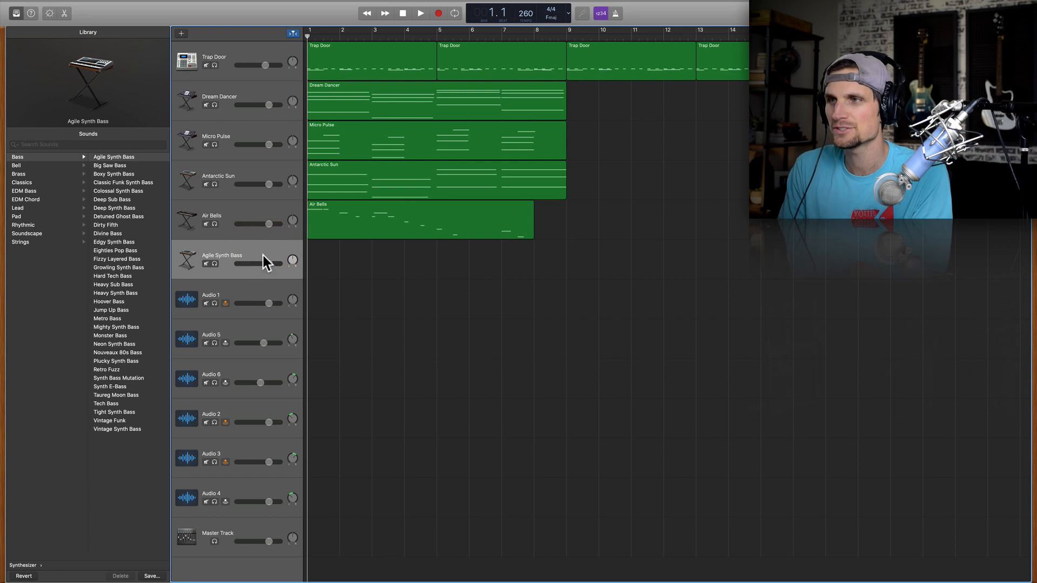
{"action": "scroll", "coordinate": [27, 233], "scroll_direction": "left", "scroll_amount": 3}
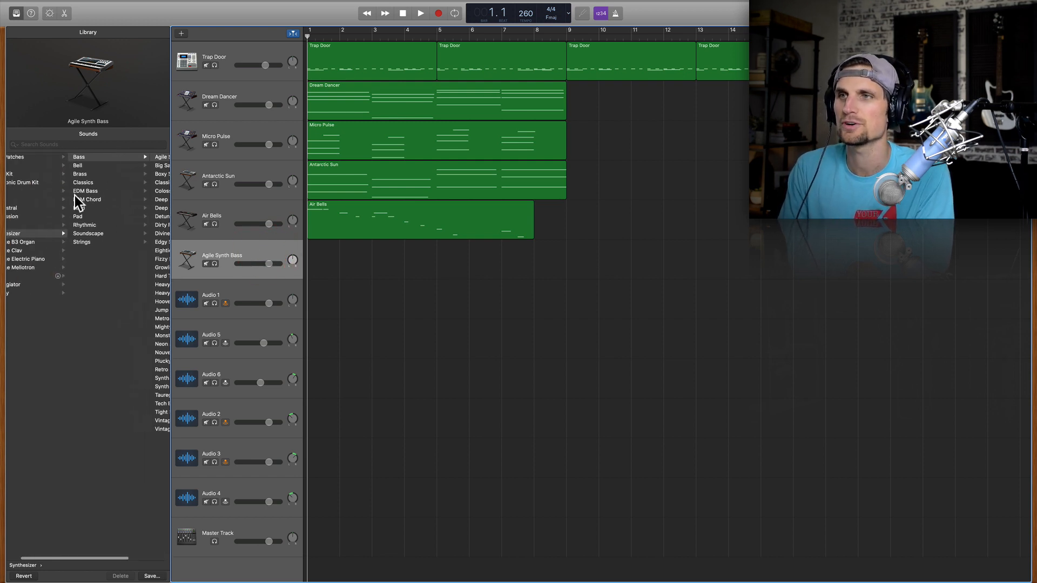
{"action": "left_click", "coordinate": [97, 157]}
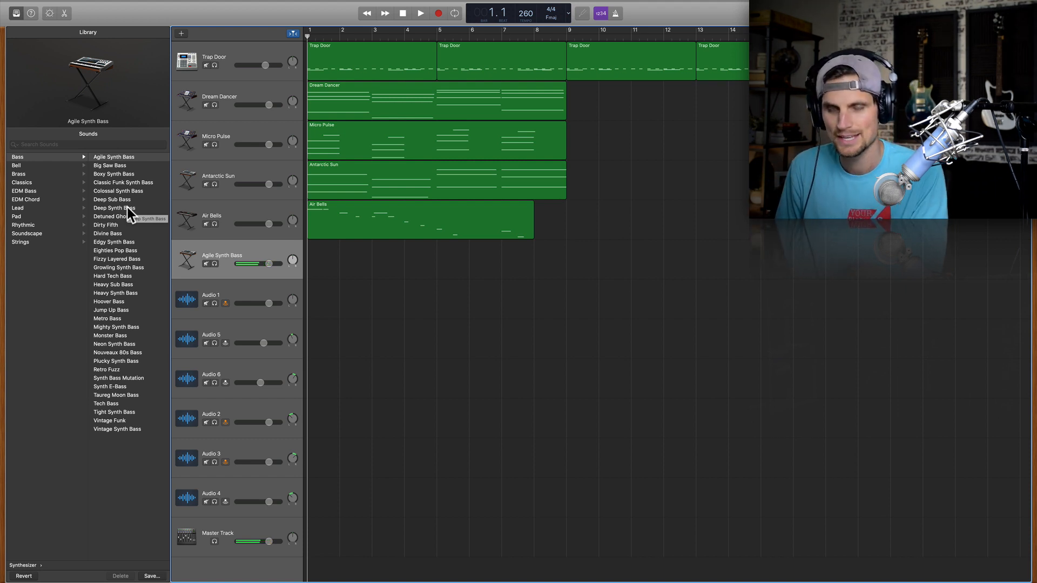
{"action": "key", "text": "r"}
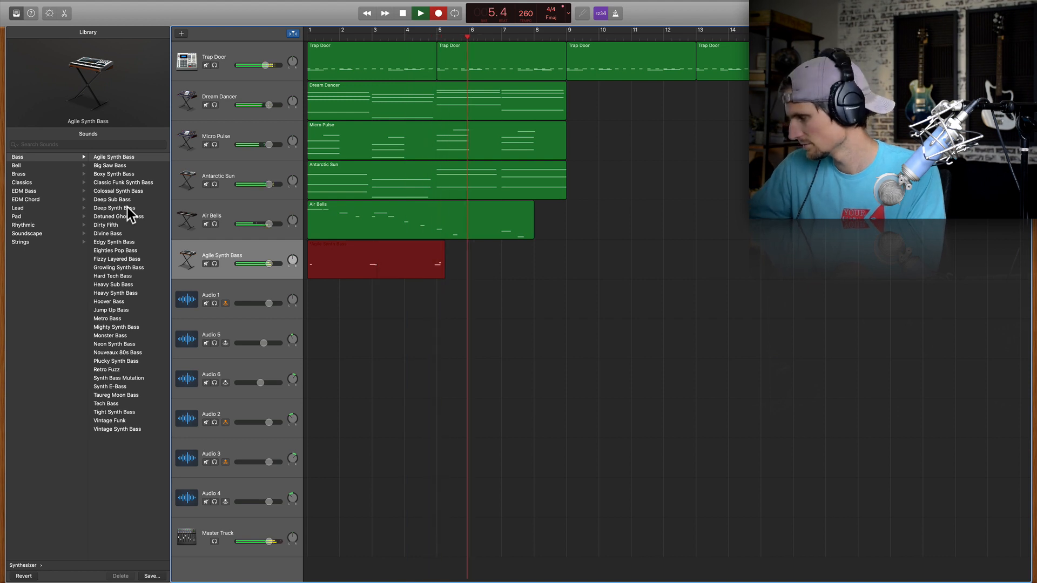
{"action": "left_click", "coordinate": [358, 365]}
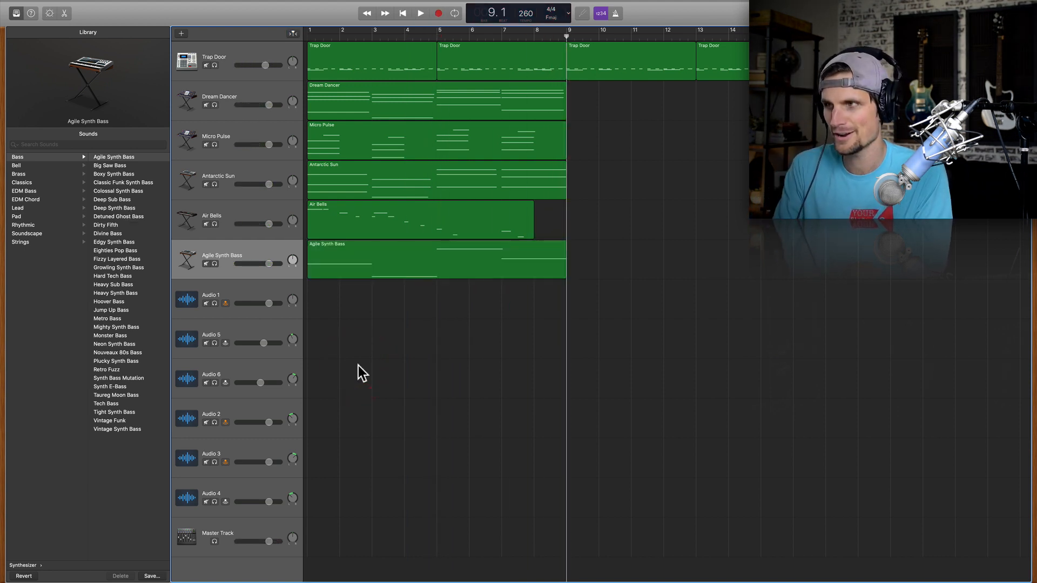
Play the first eight bars from the beginning to hear the Agile Synth Bass part in the mix.
{"action": "key", "text": "Return"}
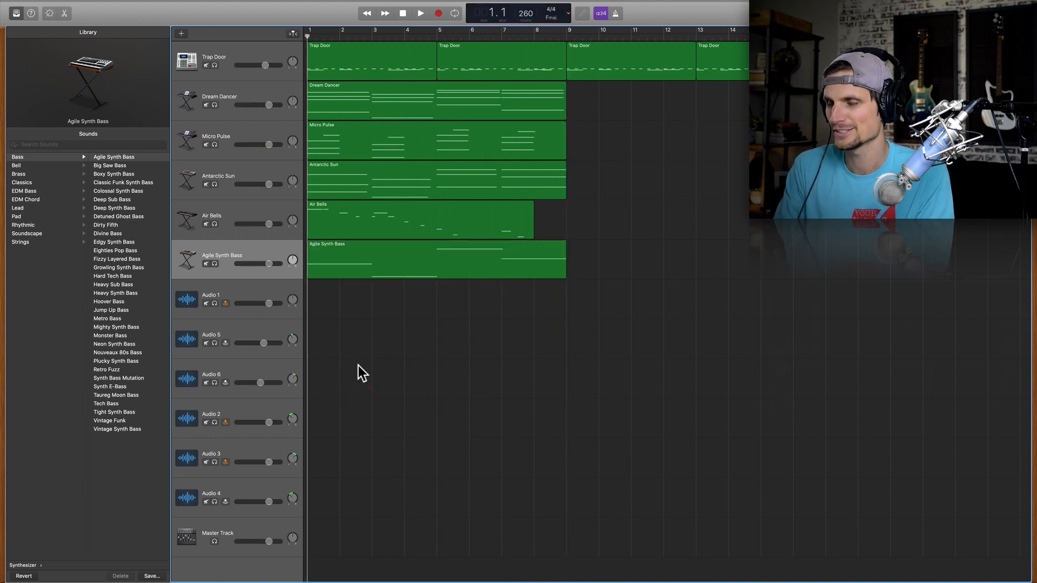
{"action": "key", "text": "space"}
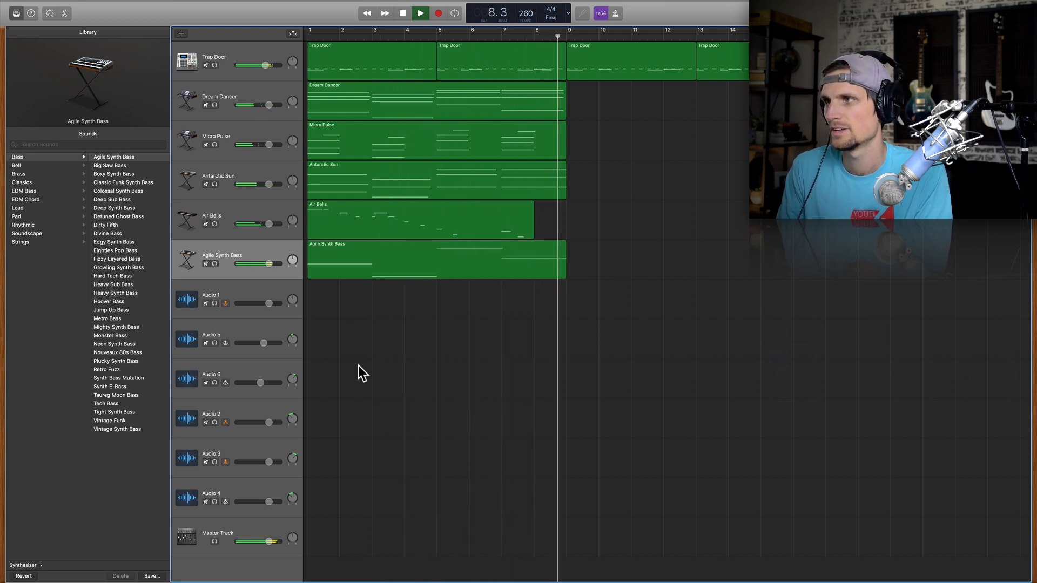
{"action": "key", "text": "space"}
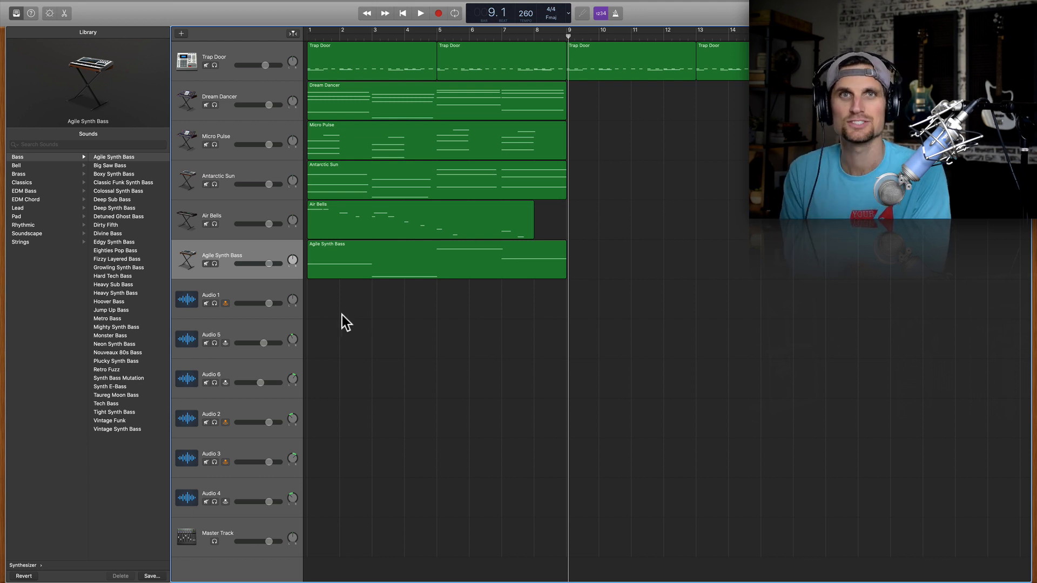
Turn off input monitoring on the Audio 1 track and view its plug-ins in the Smart Controls.
{"action": "left_click", "coordinate": [270, 290]}
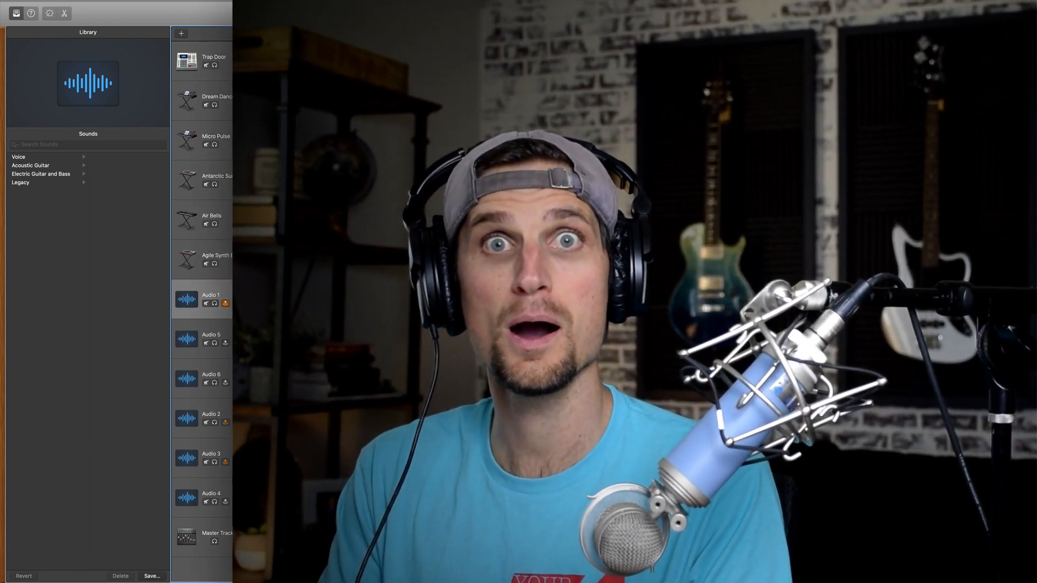
{"action": "left_click", "coordinate": [225, 303]}
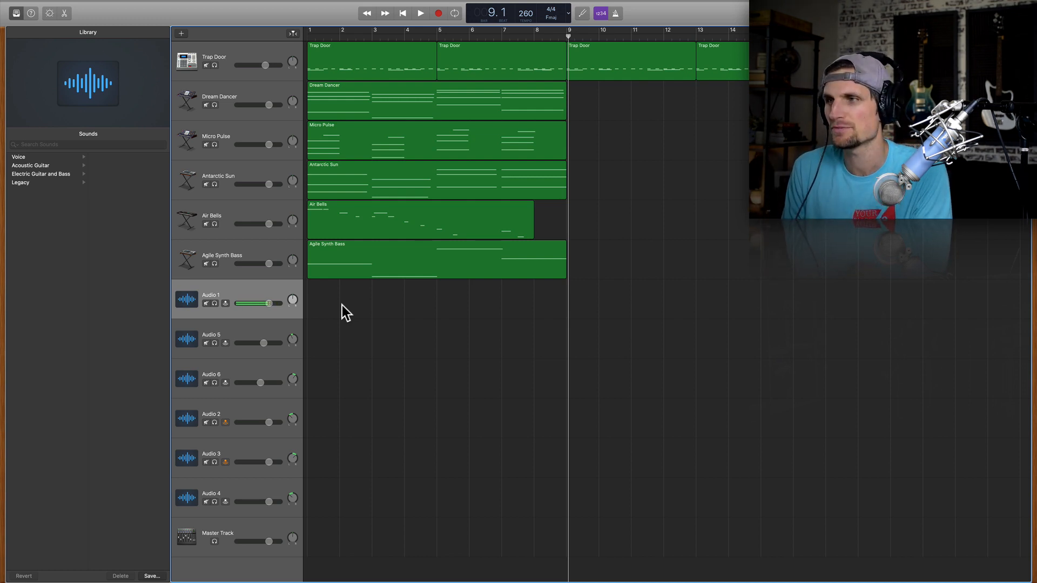
{"action": "key", "text": "b"}
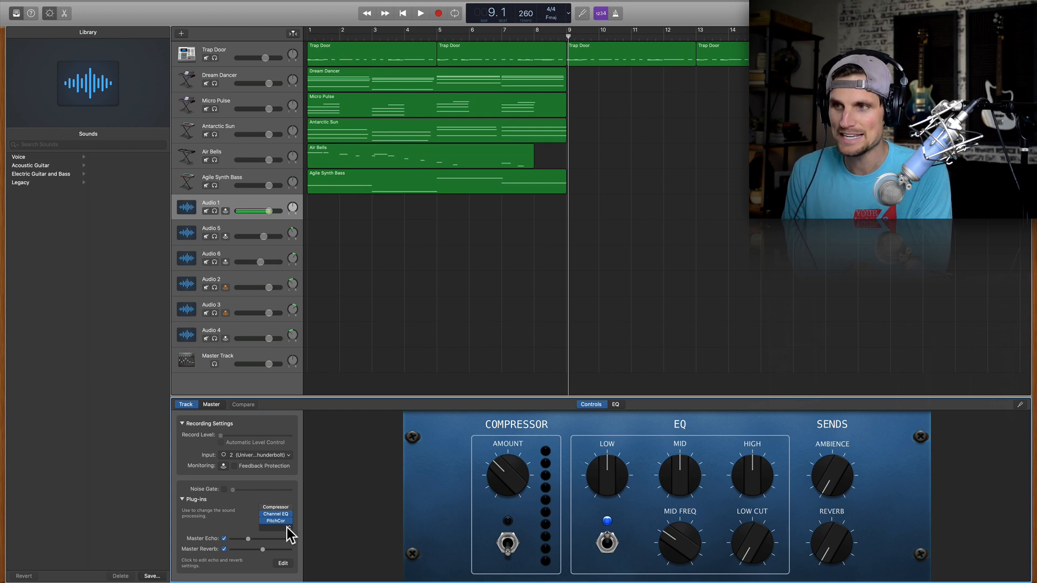
Show Audio 1's track pitch correction settings in the audio editor and record an eight-bar vocal on the track from bar 1.
{"action": "key", "text": "e"}
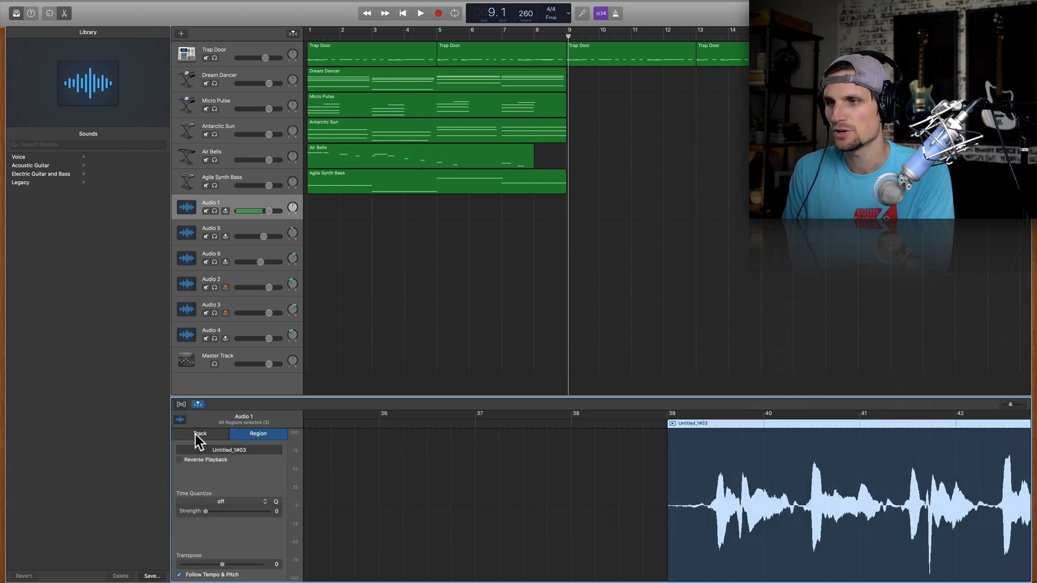
{"action": "left_click", "coordinate": [200, 435]}
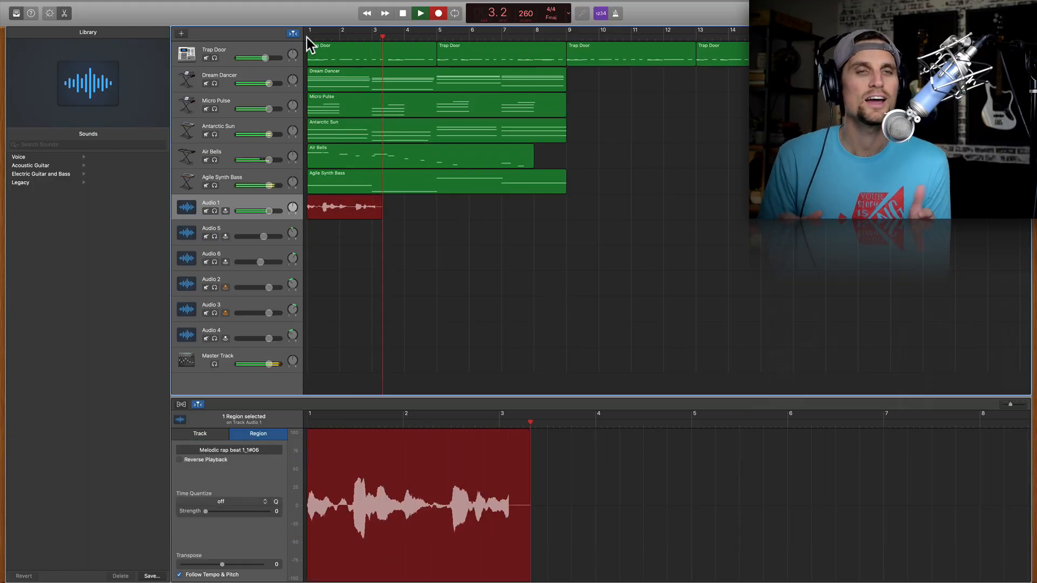
{"action": "left_click", "coordinate": [479, 270]}
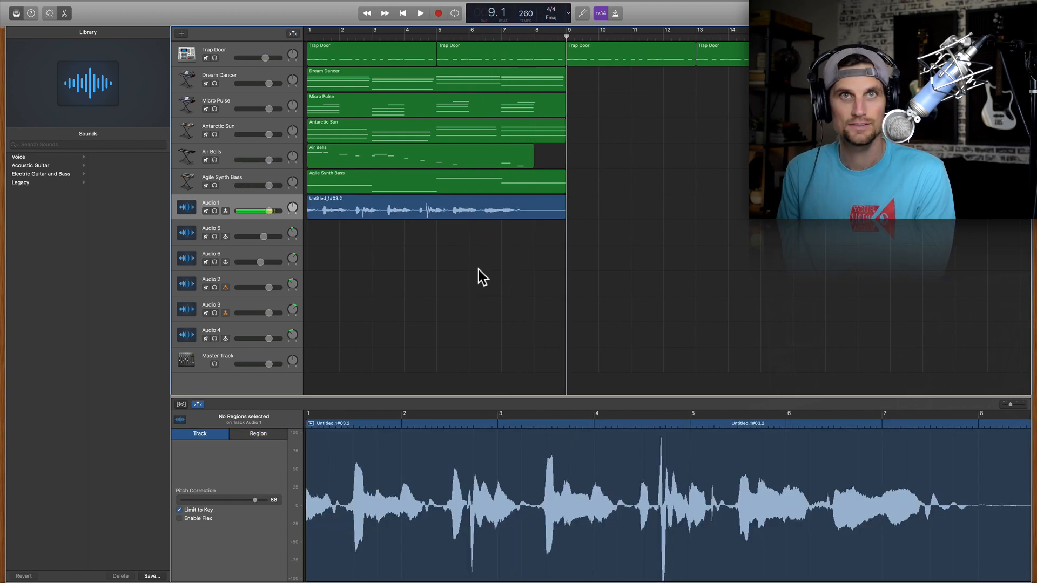
Play the arrangement from the beginning and raise the Master Reverb on the Audio 1 track while listening.
{"action": "key", "text": "Return"}
{"action": "key", "text": "space"}
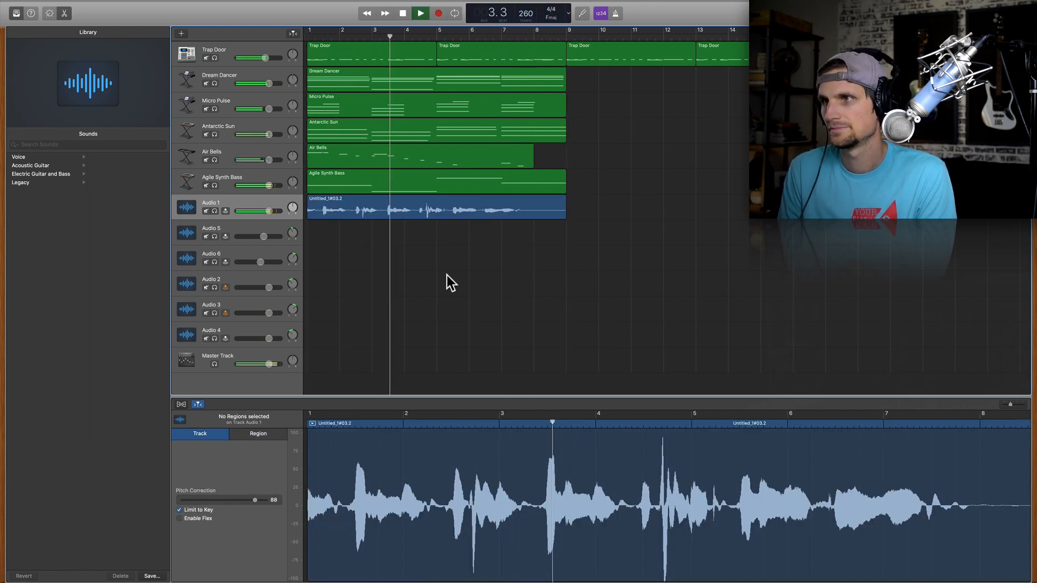
{"action": "key", "text": "b"}
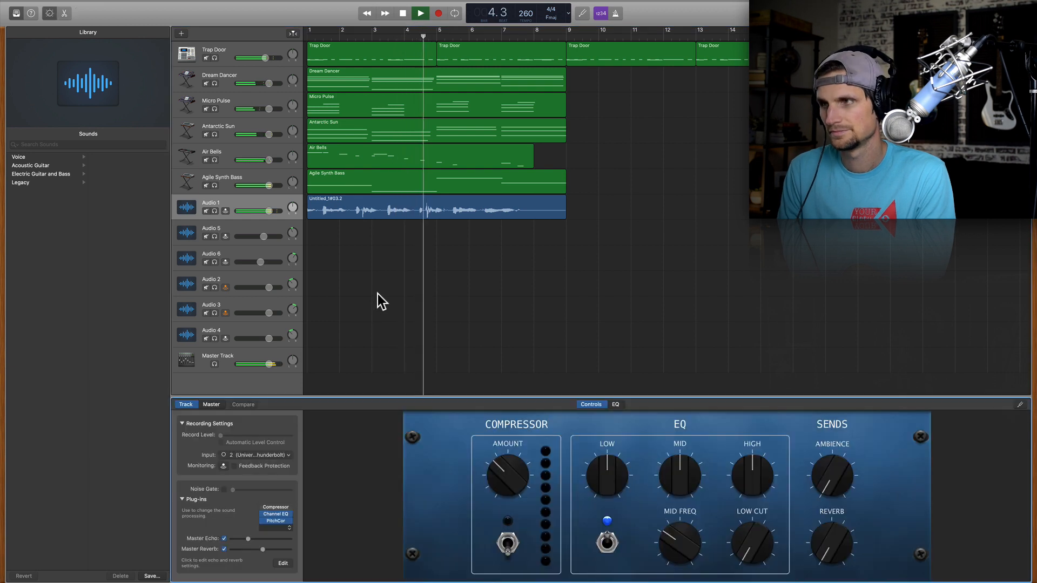
{"action": "left_click", "coordinate": [275, 549]}
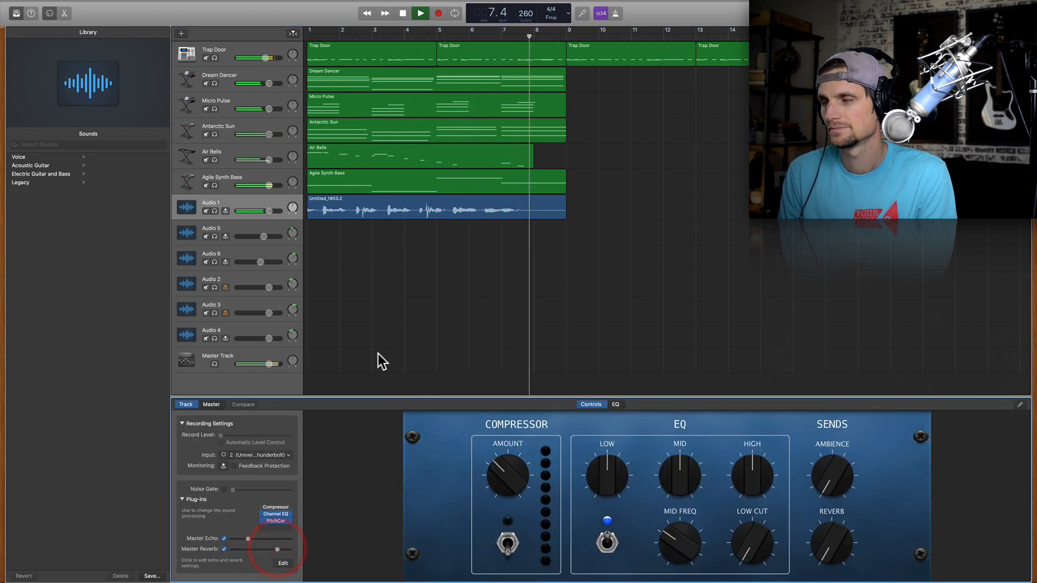
{"action": "key", "text": "space"}
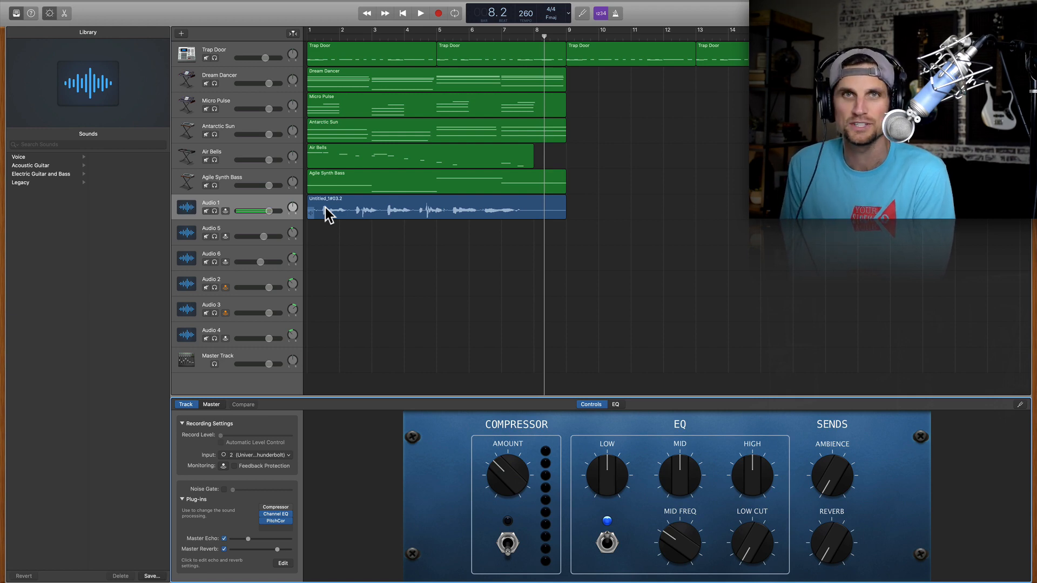
Move all regions so the music starts at bar 9, and extend the start of the Audio 1 vocal region back to bar 8.
{"action": "left_click", "coordinate": [473, 255]}
{"action": "key", "text": "Up"}
{"action": "left_click_drag", "start_coordinate": [834, 269], "coordinate": [588, 63]}
{"action": "left_click_drag", "start_coordinate": [567, 212], "coordinate": [538, 216]}
{"action": "left_click_drag", "start_coordinate": [538, 216], "coordinate": [538, 216]}
{"action": "key", "text": "space"}
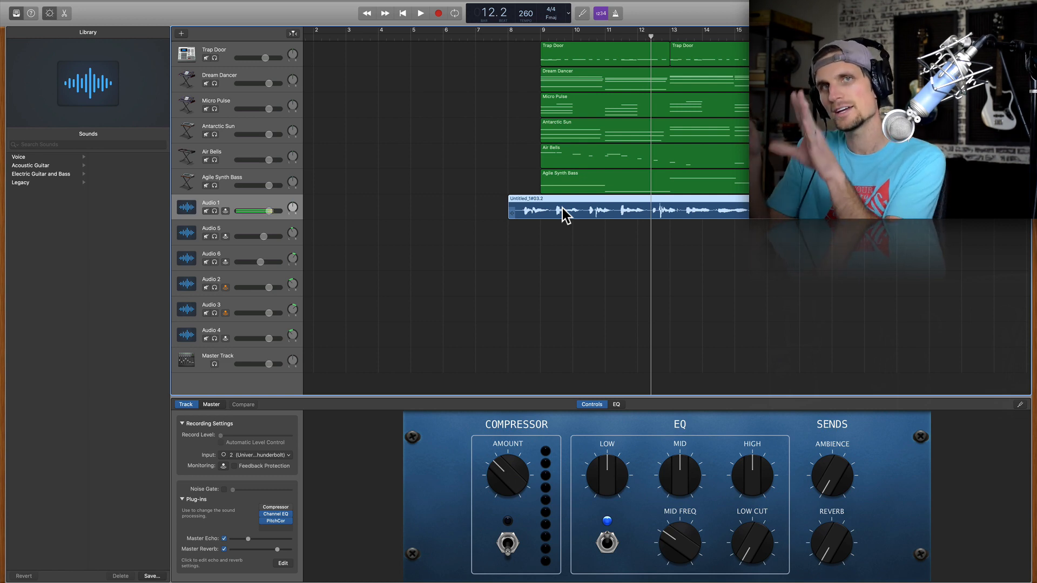
Record a second vocal part on the Audio 2 track from bar 8 and play the arrangement back from there.
{"action": "left_click", "coordinate": [459, 229]}
{"action": "key", "text": "r"}
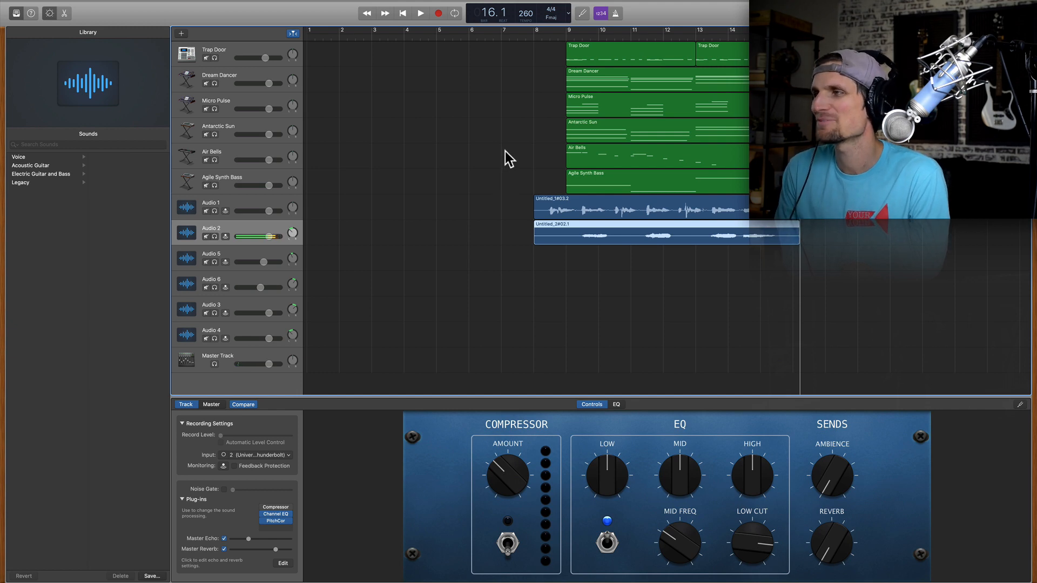
{"action": "scroll", "coordinate": [504, 152], "scroll_direction": "right", "scroll_amount": 3}
{"action": "left_click", "coordinate": [454, 37]}
{"action": "scroll", "coordinate": [413, 105], "scroll_direction": "right", "scroll_amount": 3}
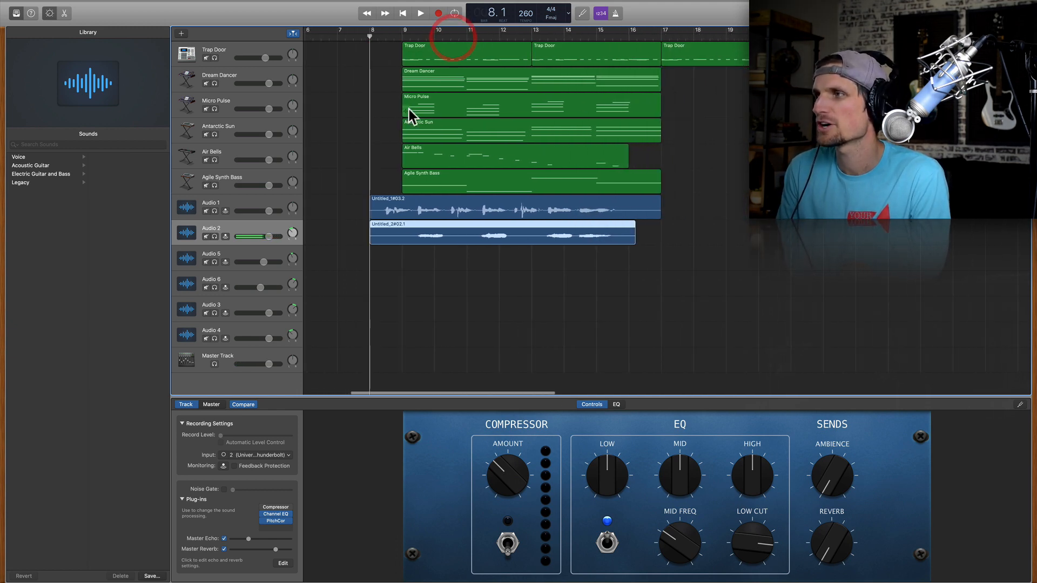
{"action": "key", "text": "space"}
{"action": "scroll", "coordinate": [361, 112], "scroll_direction": "left", "scroll_amount": 2}
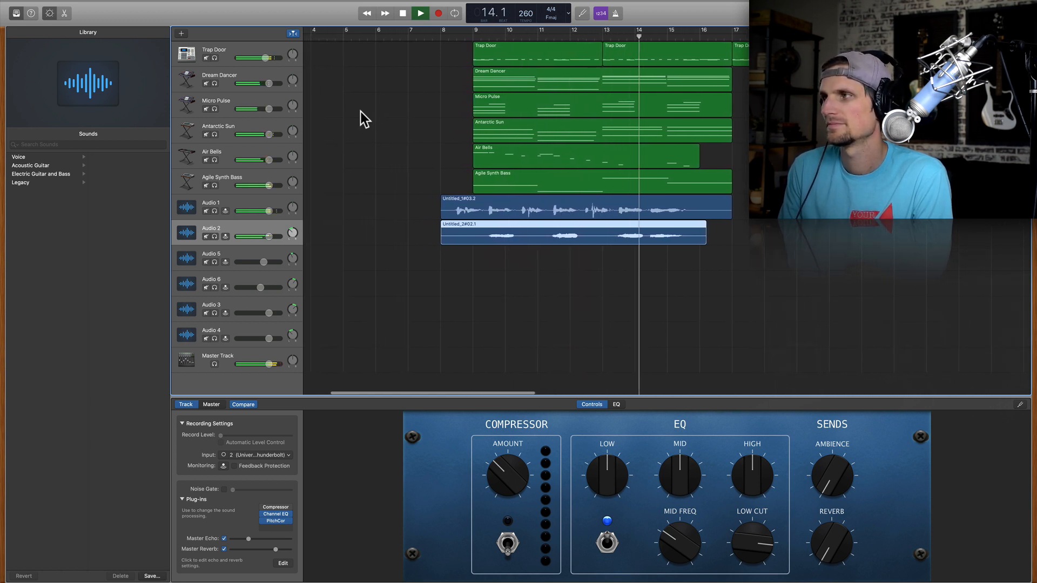
{"action": "key", "text": "space"}
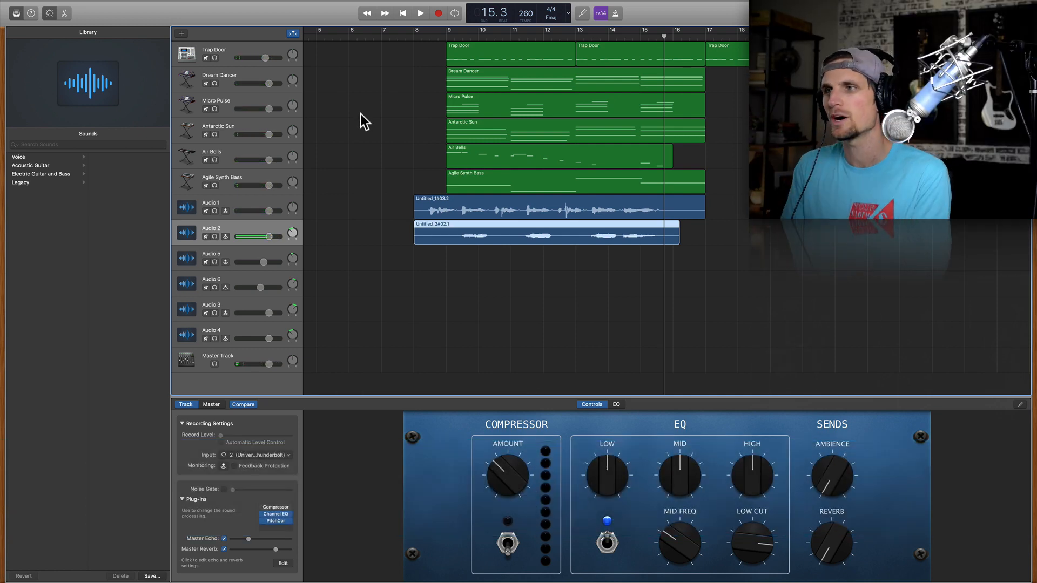
Record a third vocal part on the Audio 3 track from bar 8.
{"action": "left_click", "coordinate": [349, 261]}
{"action": "key", "text": "r"}
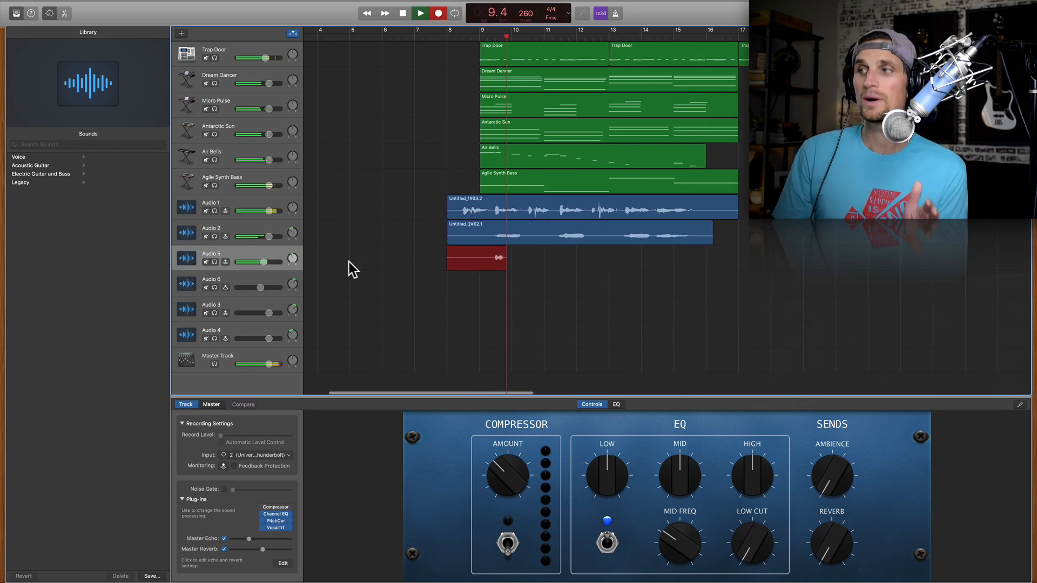
{"action": "key", "text": "space"}
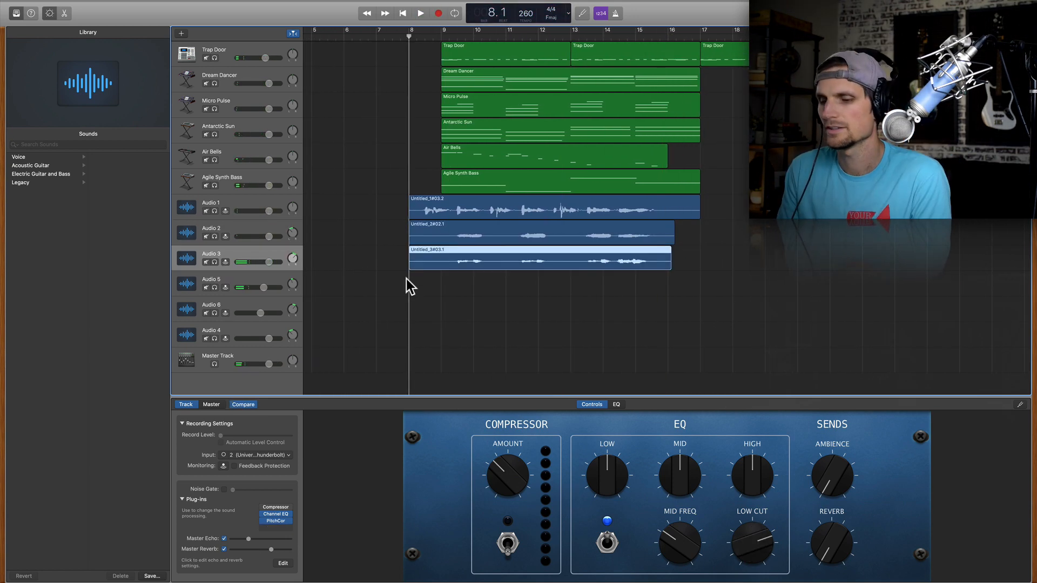
Play the arrangement from bar 8 to hear all three vocal parts together.
{"action": "key", "text": "space"}
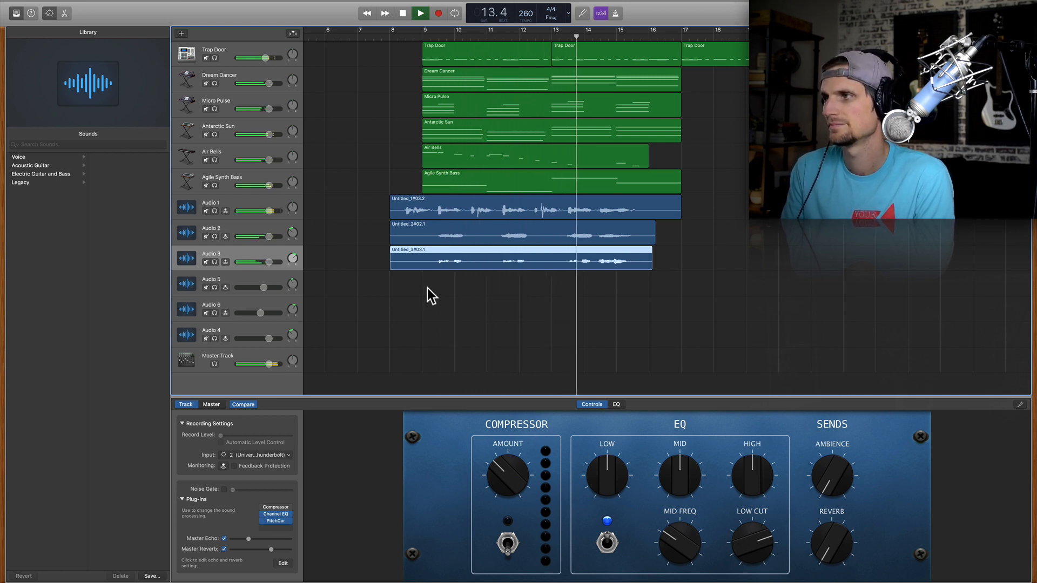
{"action": "key", "text": "space"}
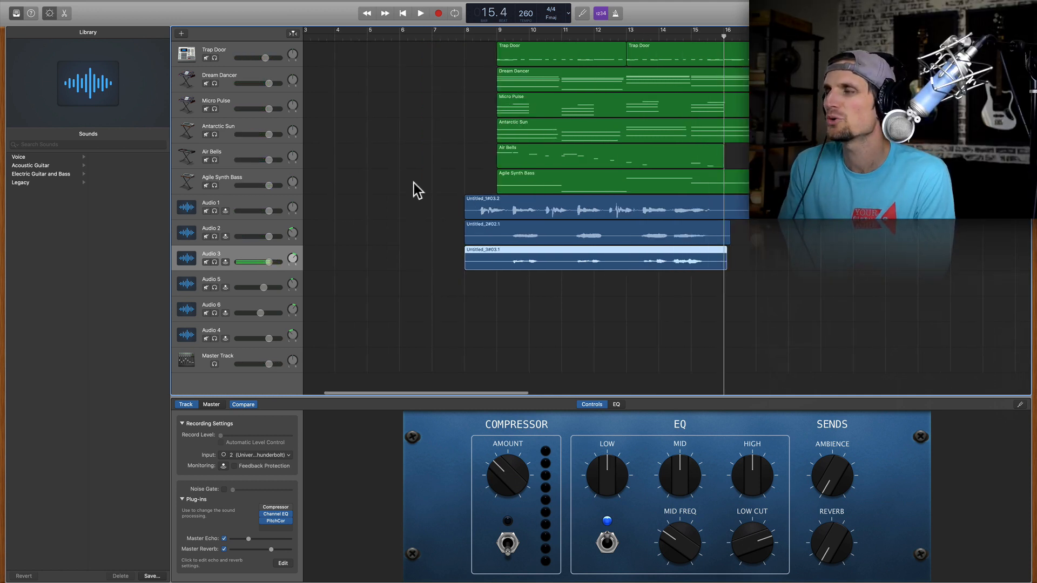
{"action": "scroll", "coordinate": [414, 183], "scroll_direction": "right", "scroll_amount": 5}
{"action": "scroll", "coordinate": [414, 183], "scroll_direction": "left", "scroll_amount": 5}
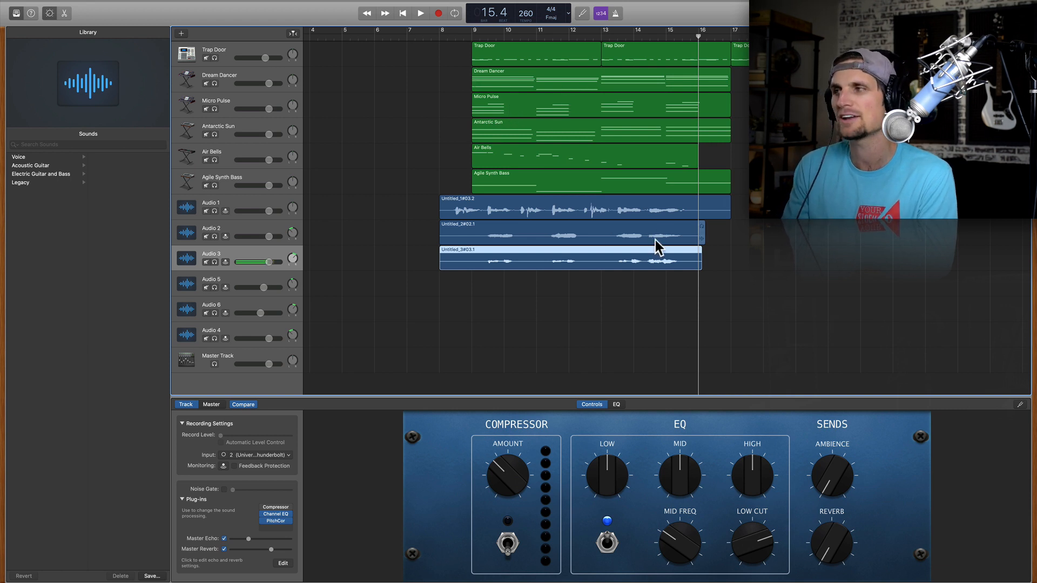
Look over the extended arrangement up to about bar 28 and play its intro from bar 1 to bar 8.
{"action": "scroll", "coordinate": [758, 239], "scroll_direction": "right", "scroll_amount": 3}
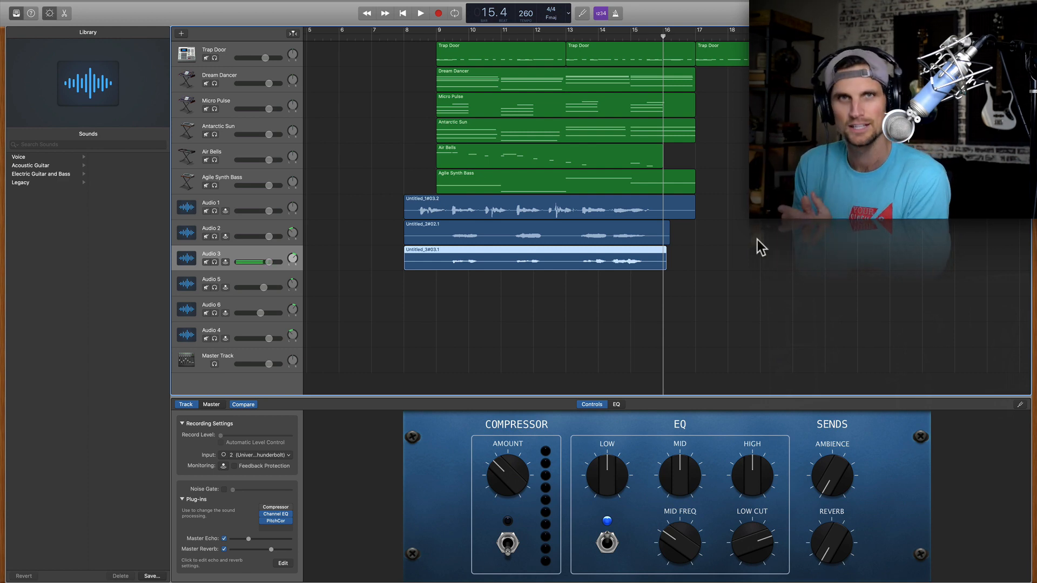
{"action": "scroll", "coordinate": [757, 240], "scroll_direction": "right", "scroll_amount": 5}
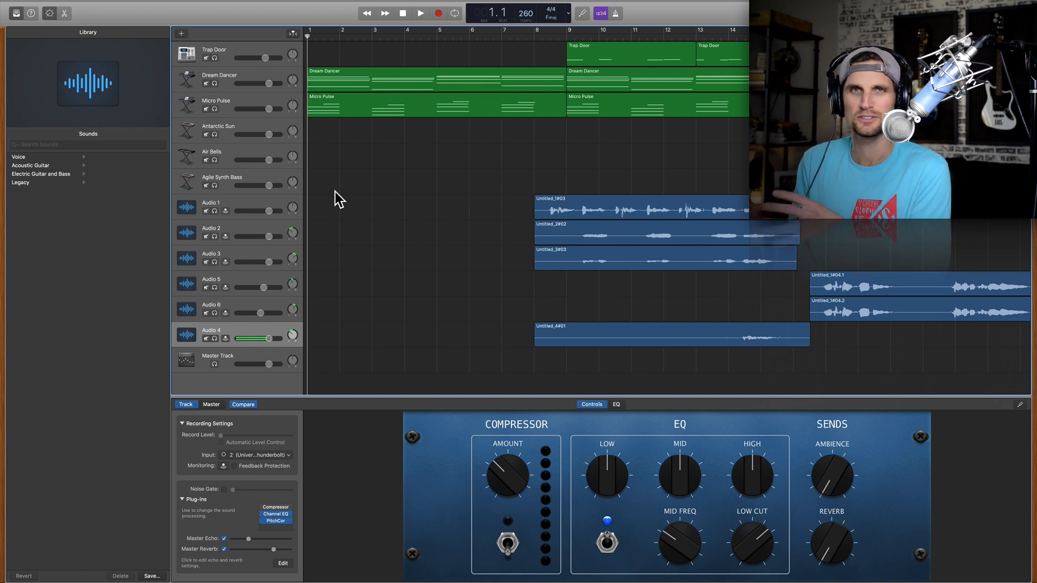
{"action": "scroll", "coordinate": [336, 192], "scroll_direction": "right", "scroll_amount": 15}
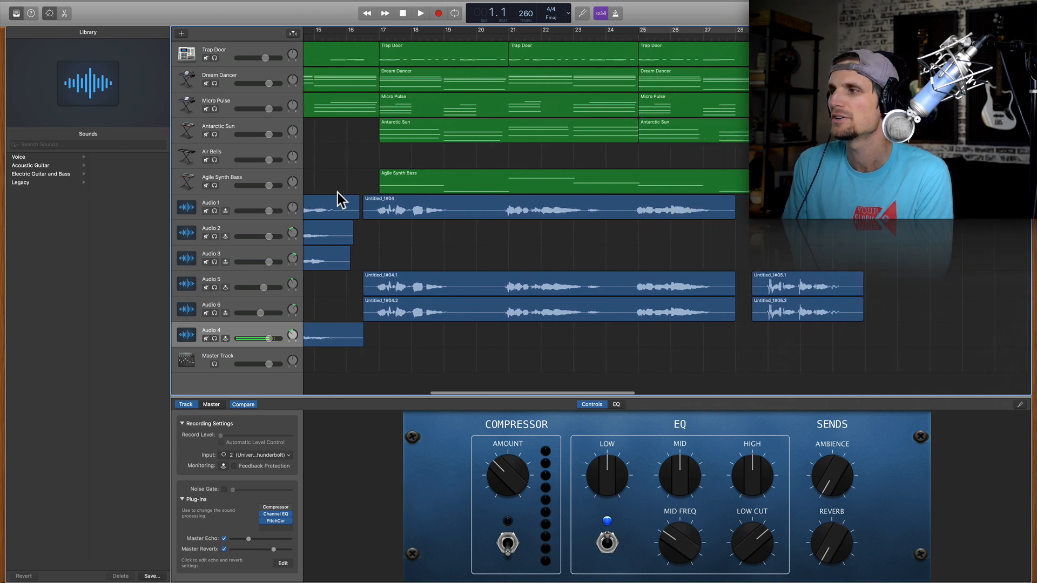
{"action": "scroll", "coordinate": [427, 186], "scroll_direction": "left", "scroll_amount": 15}
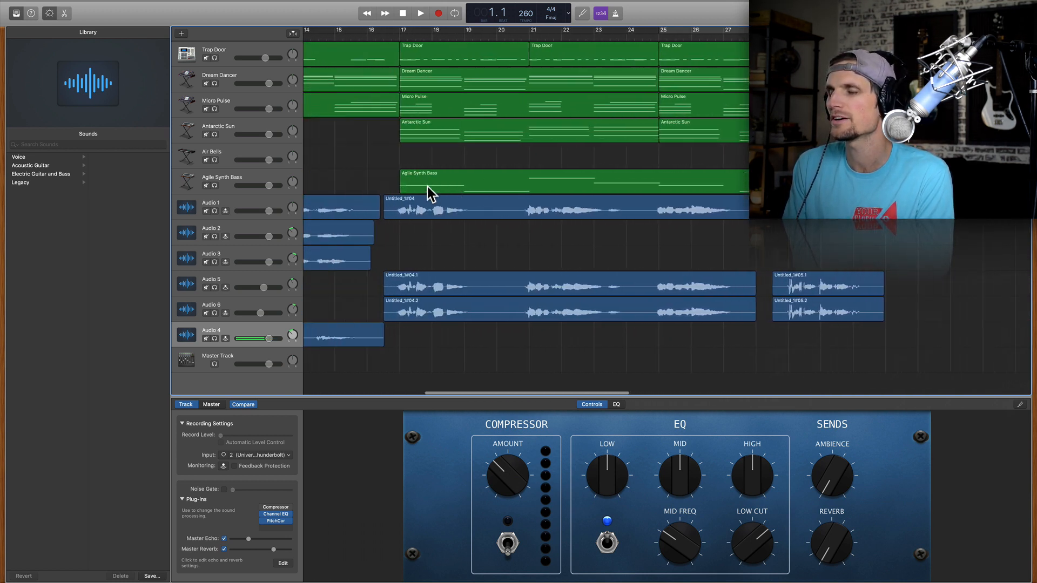
{"action": "key", "text": "space"}
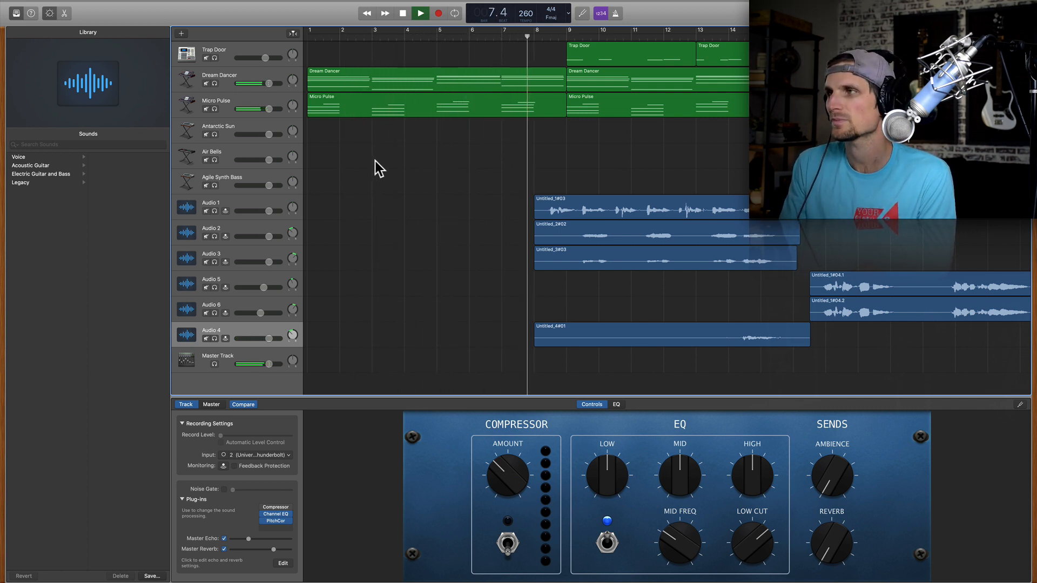
{"action": "key", "text": "space"}
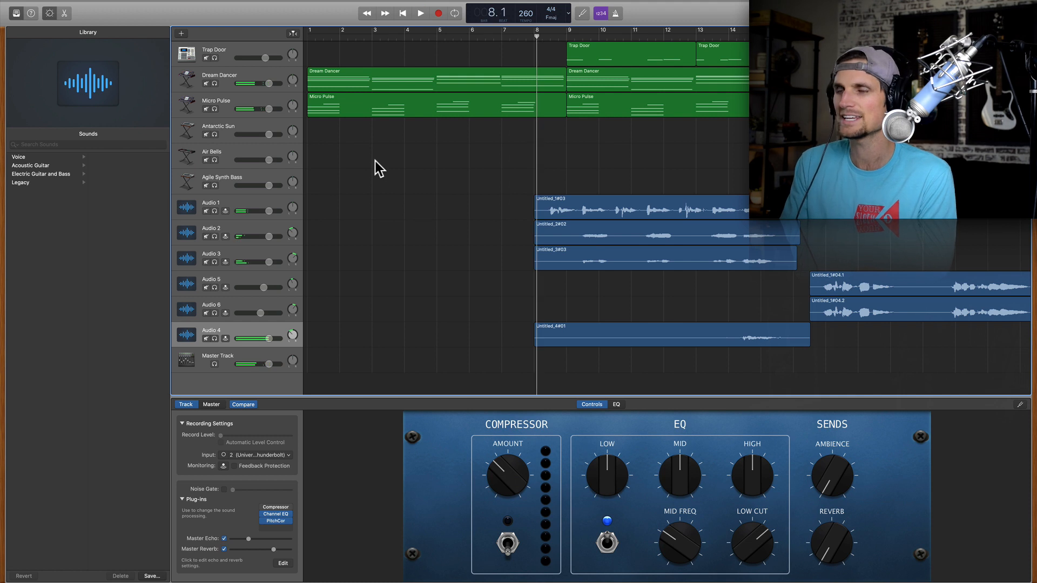
Show automation for the Master Track and set its automation parameter to the EQ's High Cut Frequency.
{"action": "left_click", "coordinate": [253, 129]}
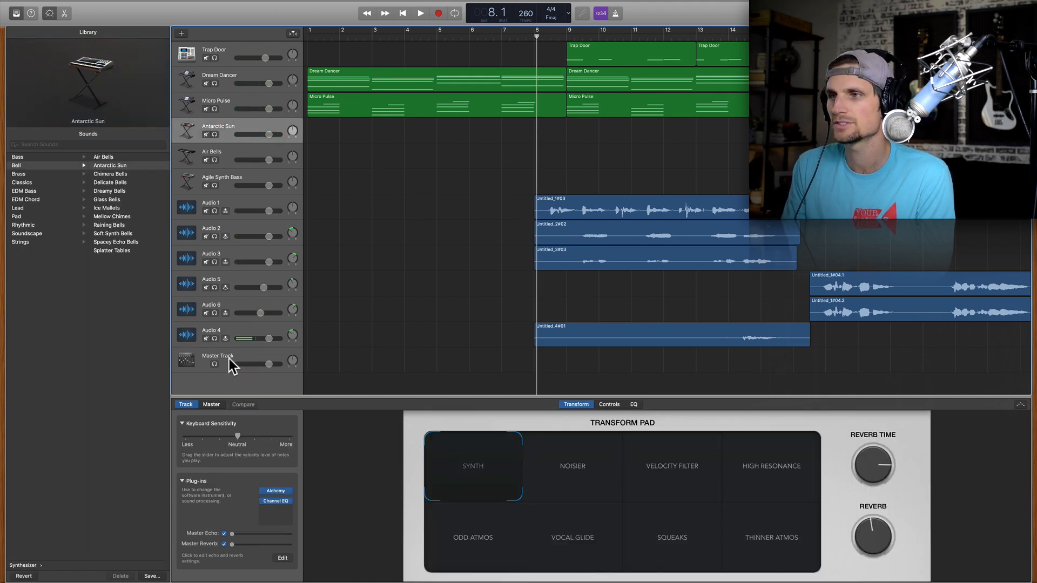
{"action": "left_click", "coordinate": [231, 362]}
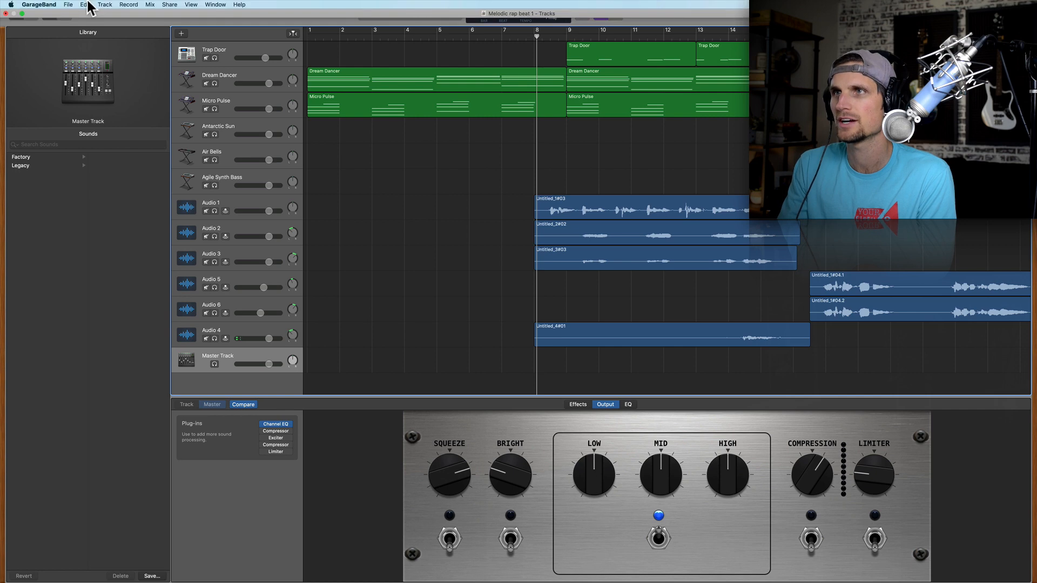
{"action": "left_click", "coordinate": [105, 4]}
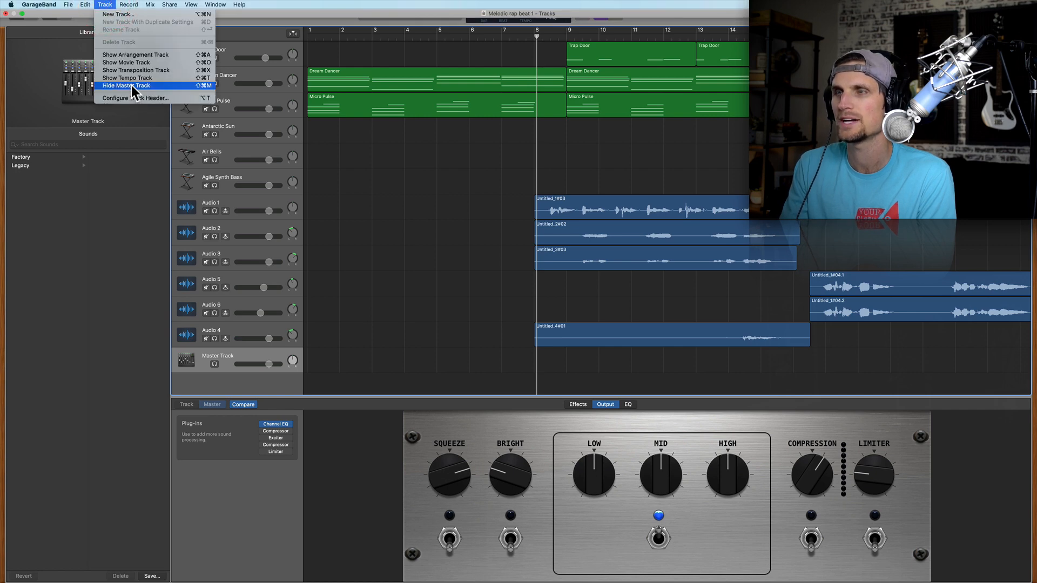
{"action": "left_click", "coordinate": [362, 354]}
{"action": "key", "text": "a"}
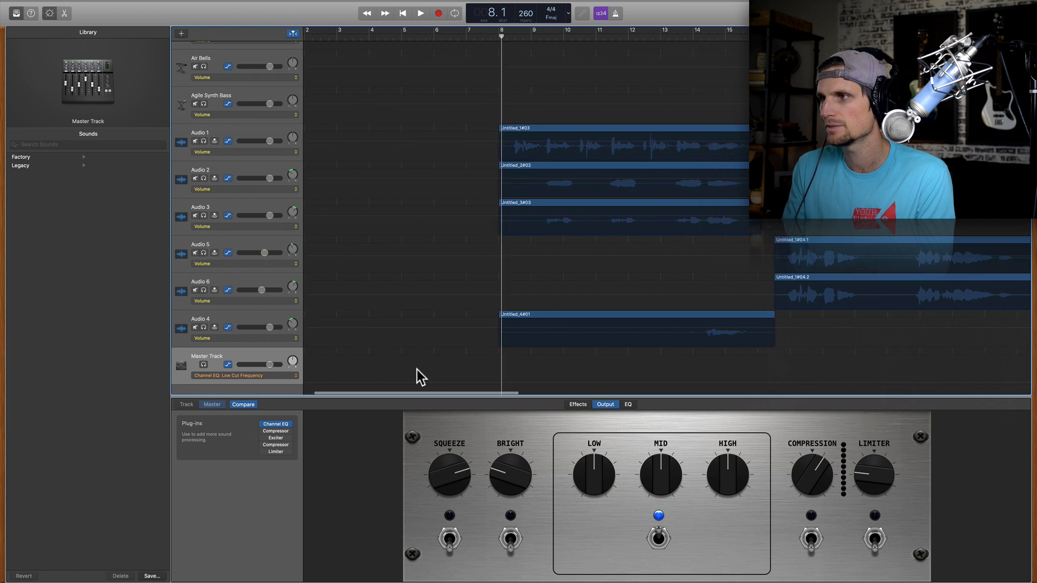
{"action": "left_click", "coordinate": [500, 374]}
{"action": "left_click", "coordinate": [274, 375]}
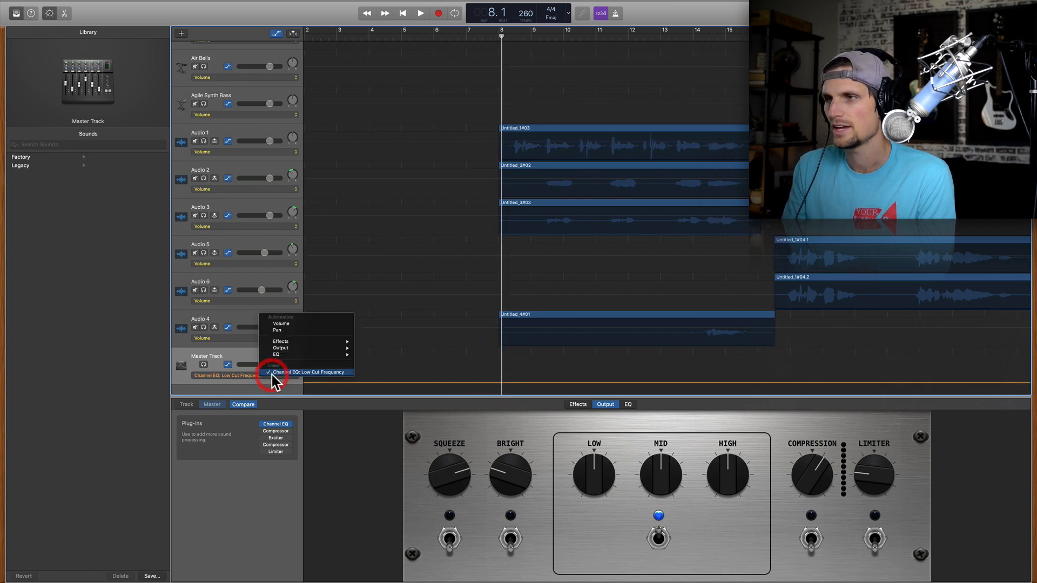
{"action": "mouse_move", "coordinate": [277, 355]}
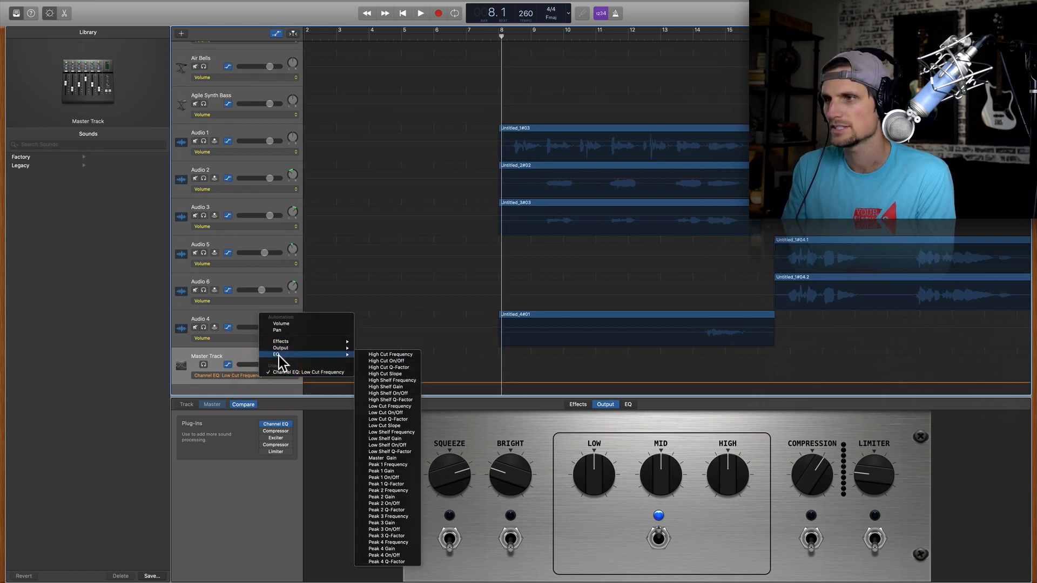
{"action": "left_click", "coordinate": [391, 355]}
Automate the Master Track's High Cut Frequency to rise gradually from a low value at bar 1 to its full value just before bar 8.
{"action": "scroll", "coordinate": [469, 371], "scroll_direction": "left", "scroll_amount": 2}
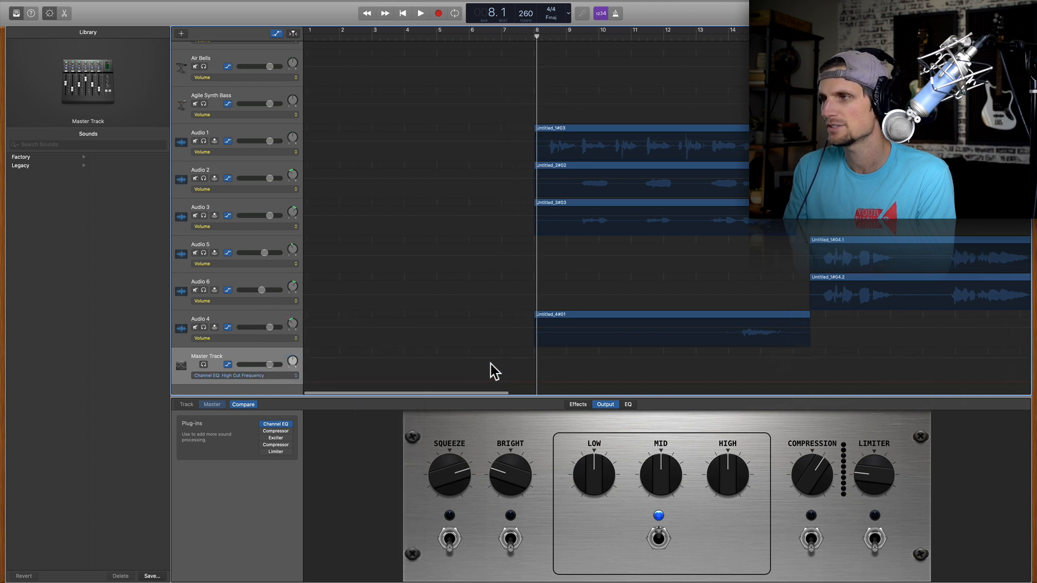
{"action": "left_click", "coordinate": [533, 376]}
{"action": "left_click", "coordinate": [627, 405]}
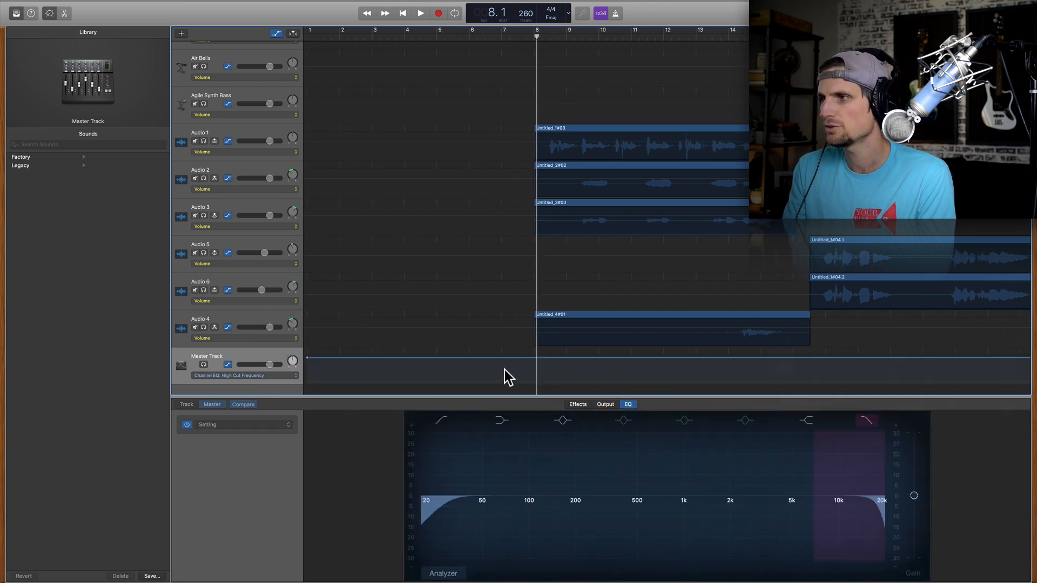
{"action": "left_click", "coordinate": [527, 358]}
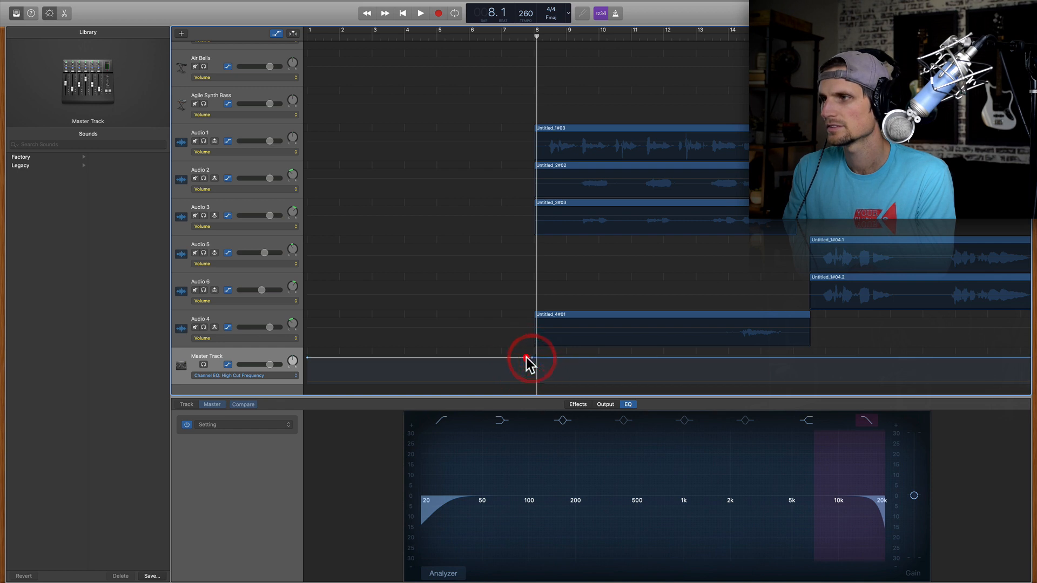
{"action": "left_click_drag", "start_coordinate": [308, 357], "coordinate": [310, 377]}
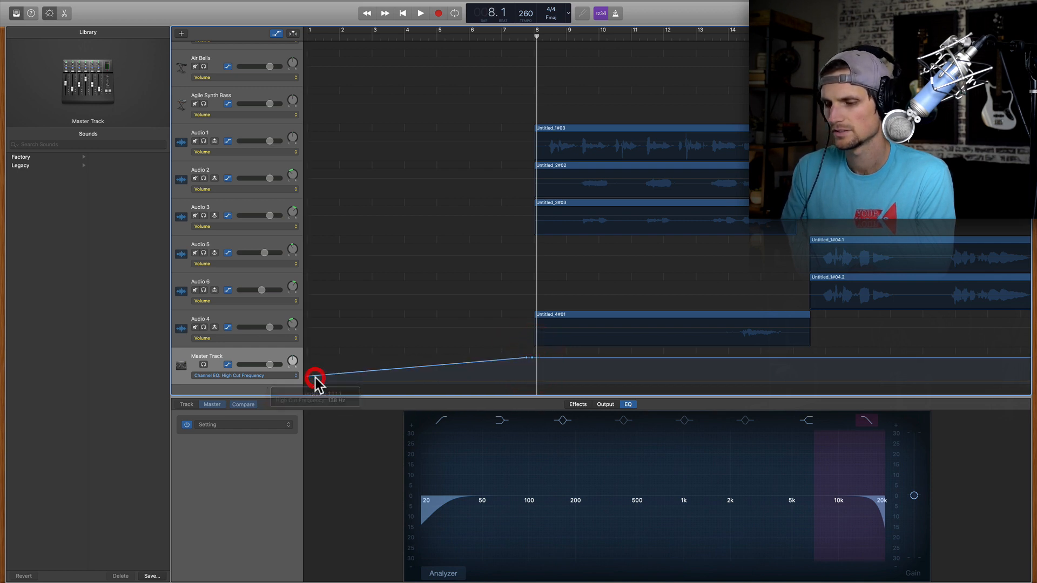
Play the high-cut sweep from the start and lower its automation point just before bar 8 for a sharper final rise.
{"action": "key", "text": "Return"}
{"action": "key", "text": "space"}
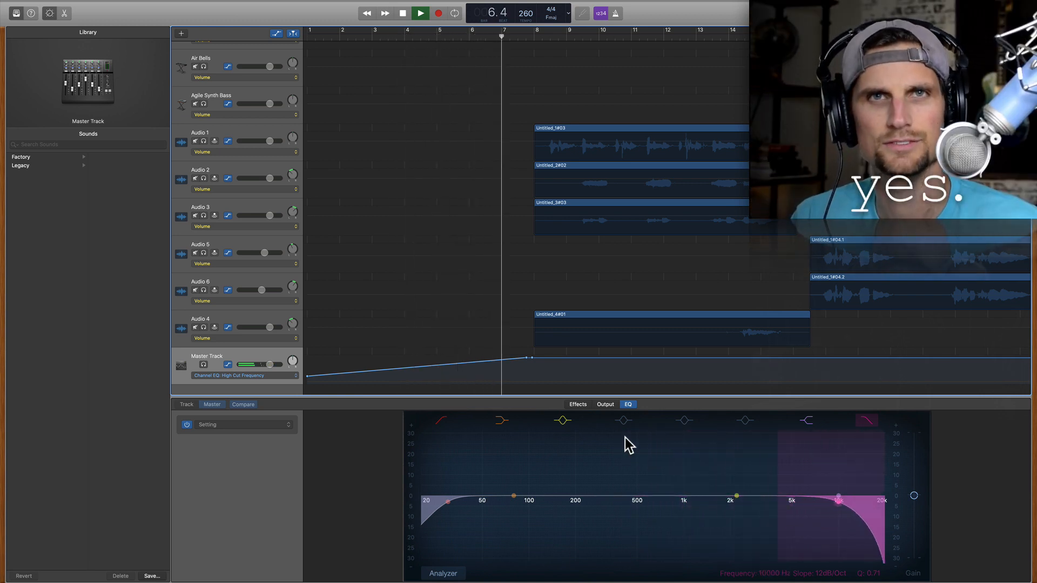
{"action": "key", "text": "space"}
{"action": "left_click", "coordinate": [525, 358]}
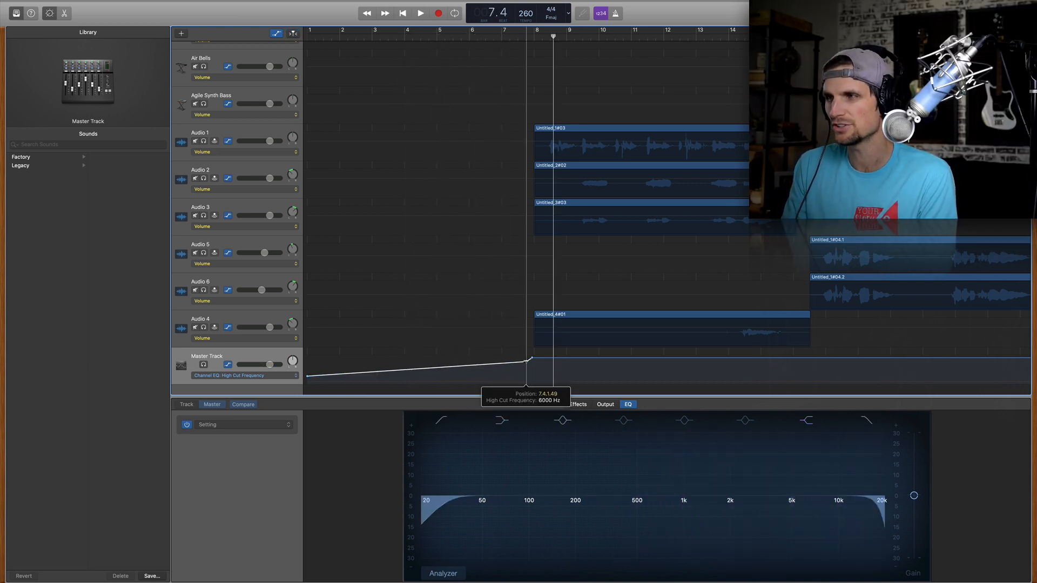
{"action": "left_click_drag", "start_coordinate": [526, 359], "coordinate": [526, 367]}
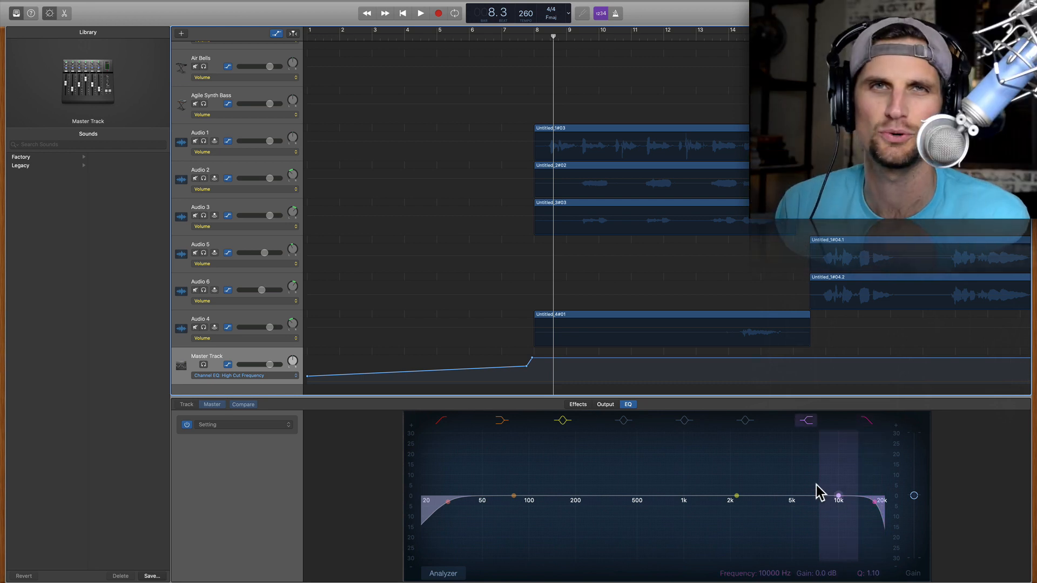
Automate the Master Track's Low Cut Frequency to fall from a raised point at bar 1 to a slightly raised point just before bar 8.
{"action": "left_click", "coordinate": [267, 376]}
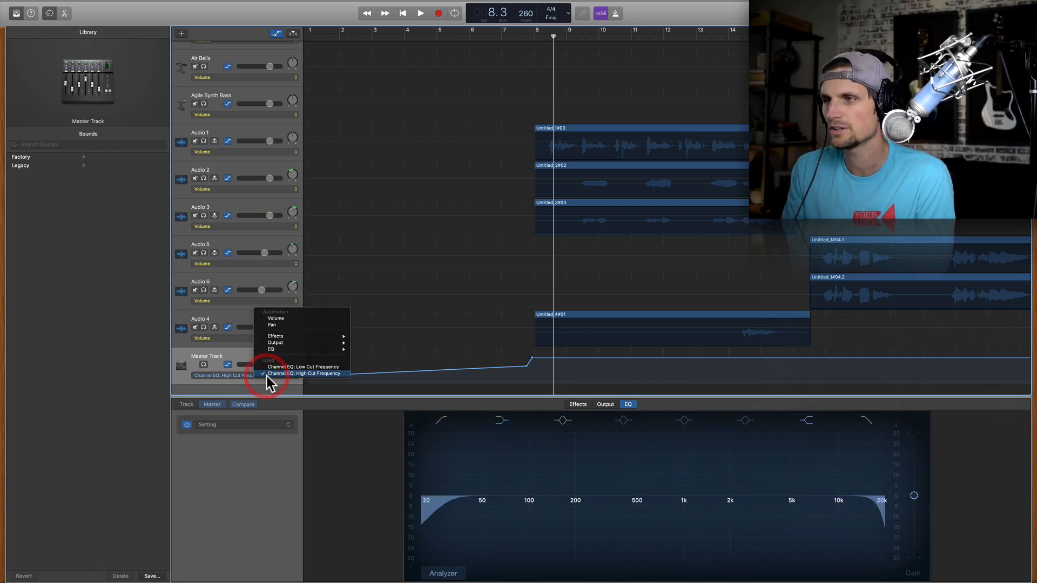
{"action": "left_click", "coordinate": [273, 368]}
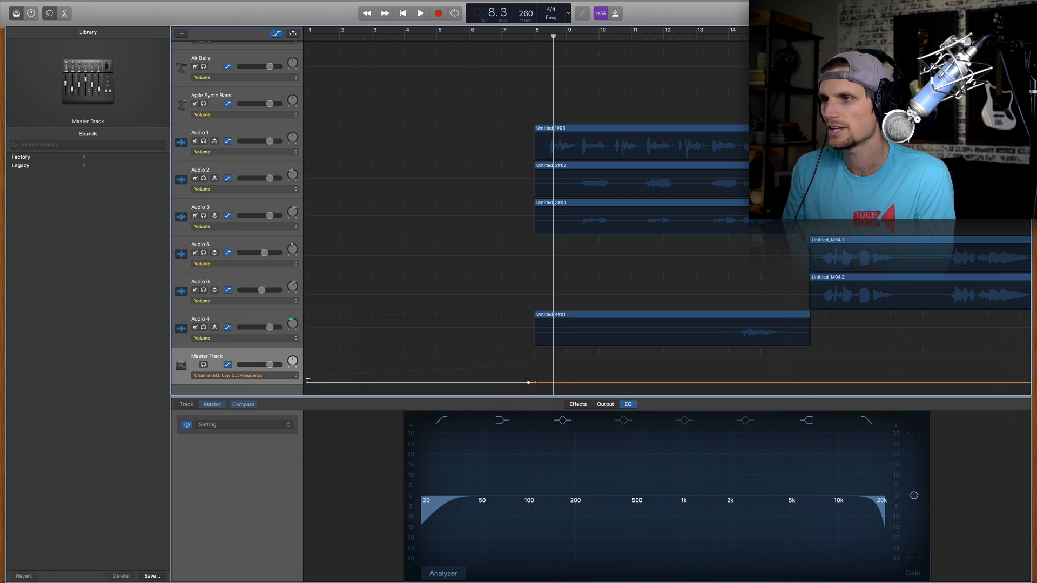
{"action": "left_click_drag", "start_coordinate": [307, 381], "coordinate": [309, 365]}
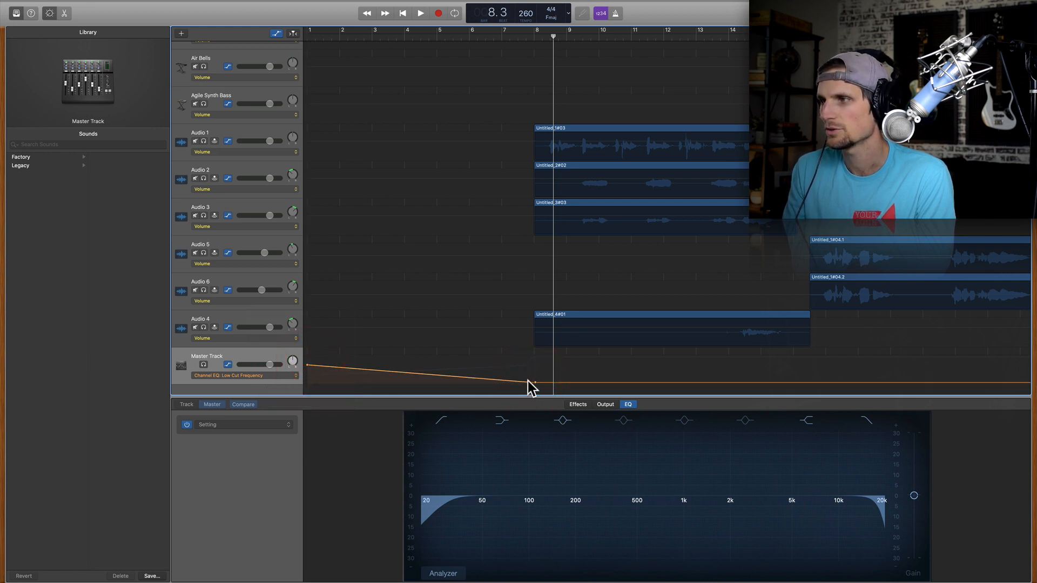
{"action": "left_click_drag", "start_coordinate": [528, 382], "coordinate": [529, 378]}
{"action": "left_click", "coordinate": [439, 425]}
{"action": "left_click", "coordinate": [439, 425]}
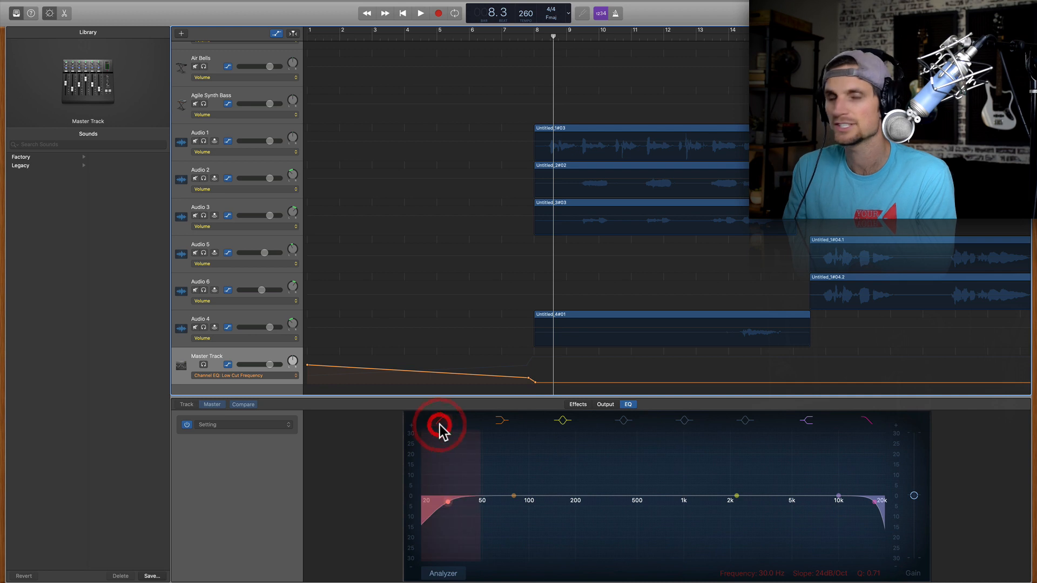
Lower the Low Cut Frequency automation point at bar 1 and play the filtered intro from the start into the vocals.
{"action": "key", "text": "Return"}
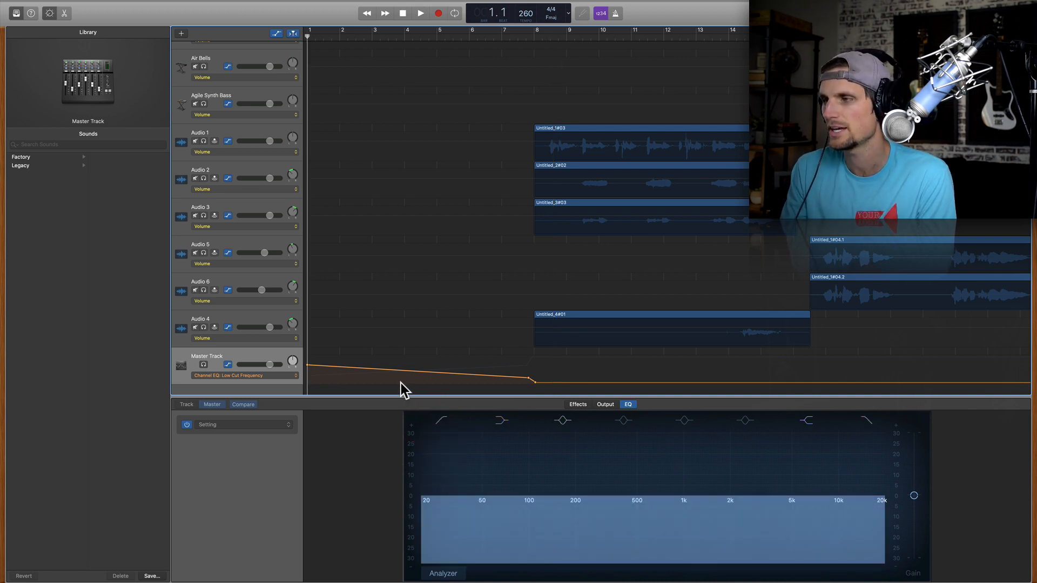
{"action": "left_click_drag", "start_coordinate": [308, 365], "coordinate": [308, 372]}
{"action": "key", "text": "space"}
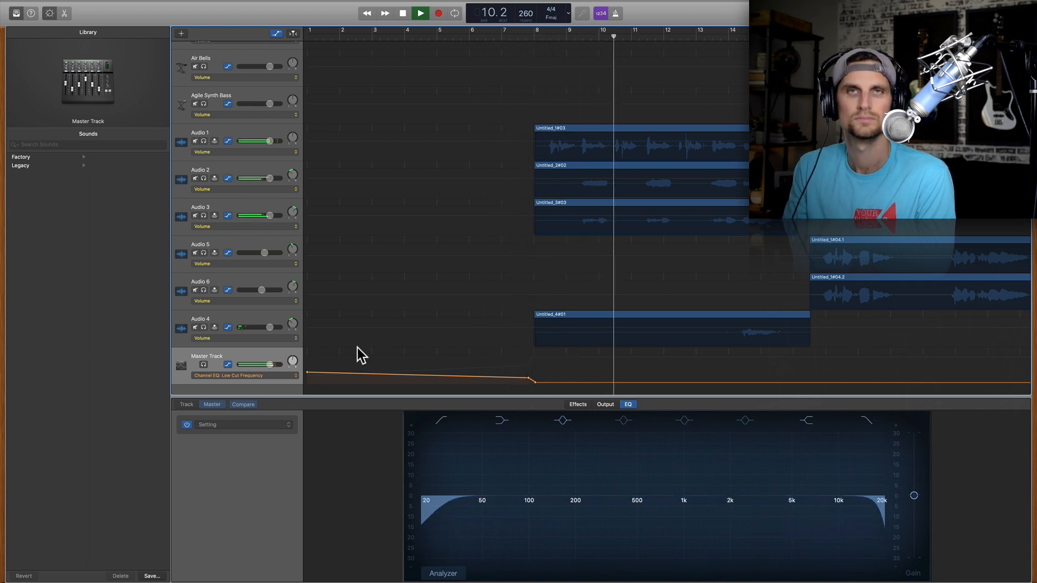
{"action": "key", "text": "space"}
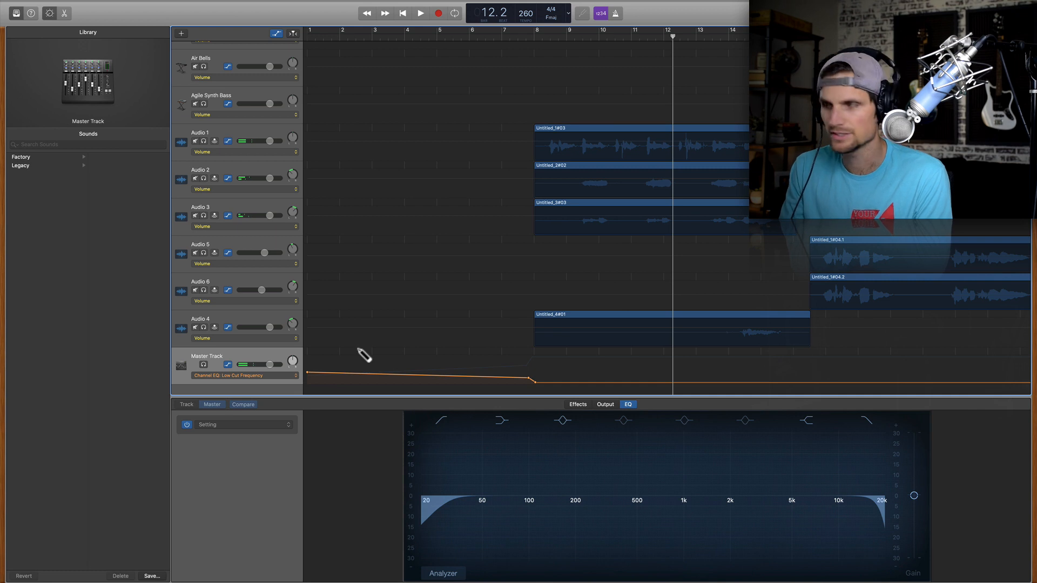
Add a High Cut Frequency automation dip on the Master Track between about bar 16 and bar 17.
{"action": "scroll", "coordinate": [406, 248], "scroll_direction": "right", "scroll_amount": 10}
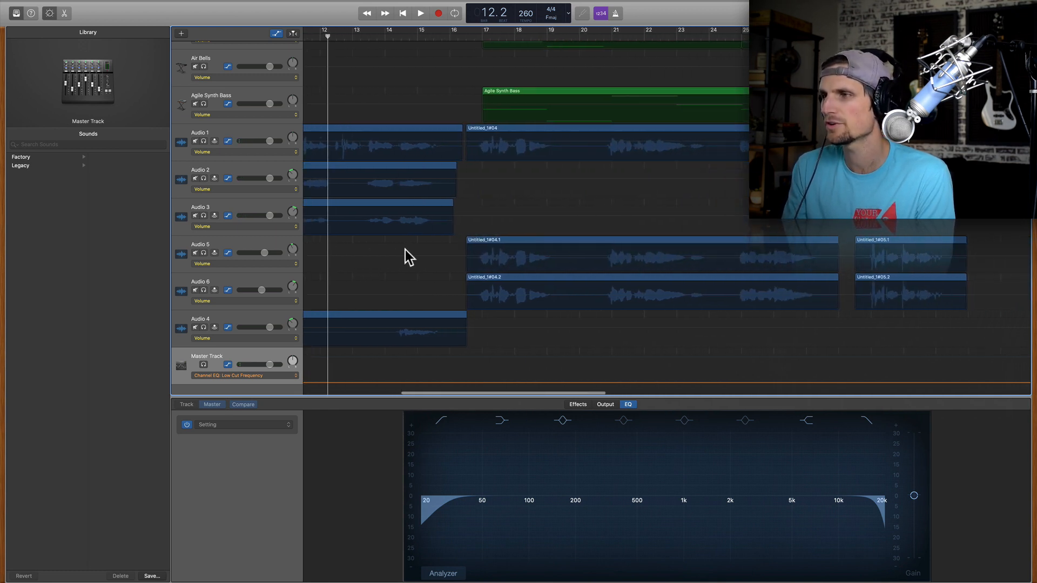
{"action": "scroll", "coordinate": [405, 251], "scroll_direction": "left", "scroll_amount": 4}
{"action": "left_click", "coordinate": [286, 376]}
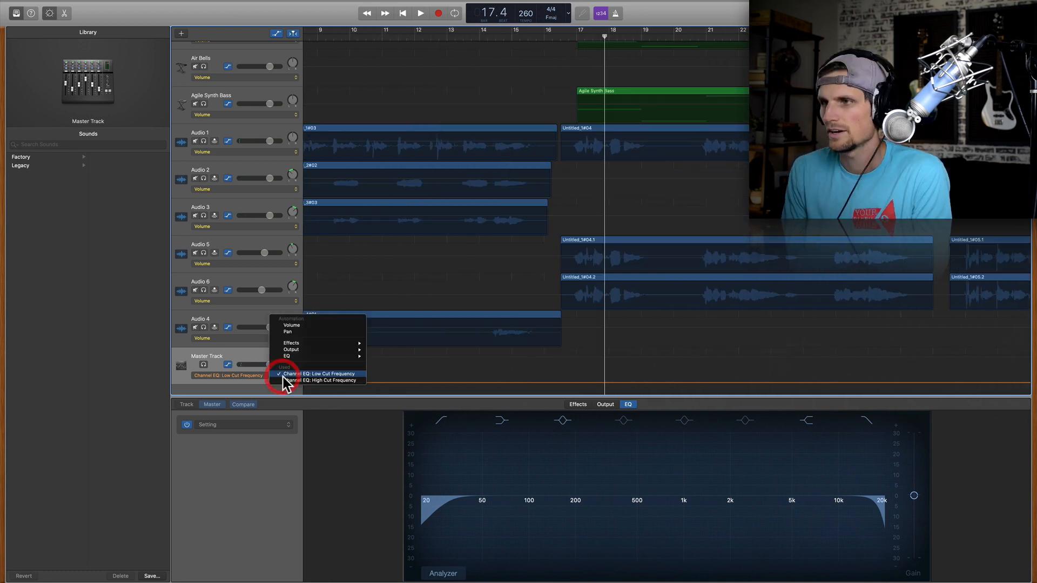
{"action": "left_click", "coordinate": [288, 381]}
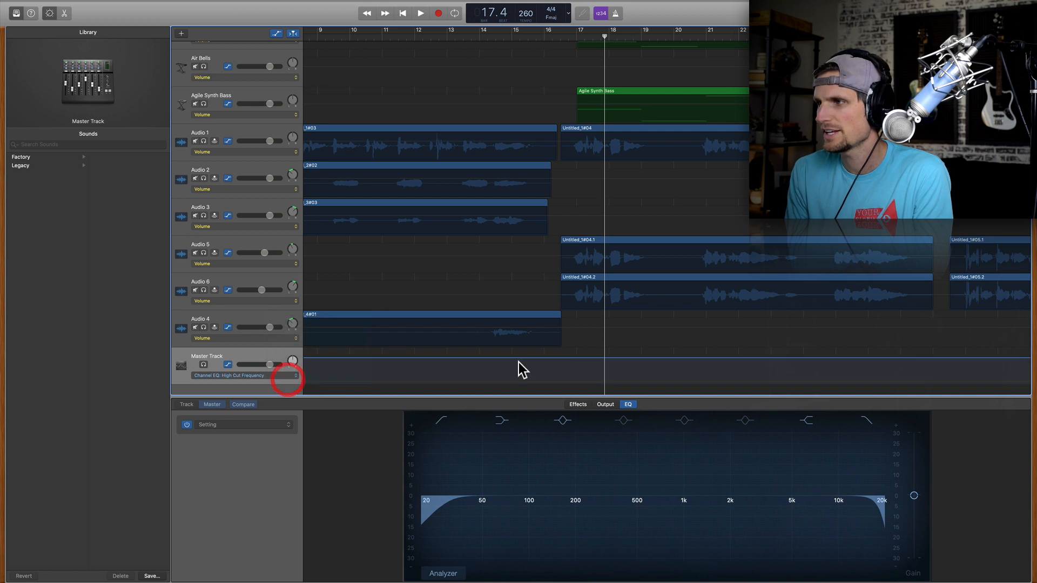
{"action": "left_click", "coordinate": [577, 37]}
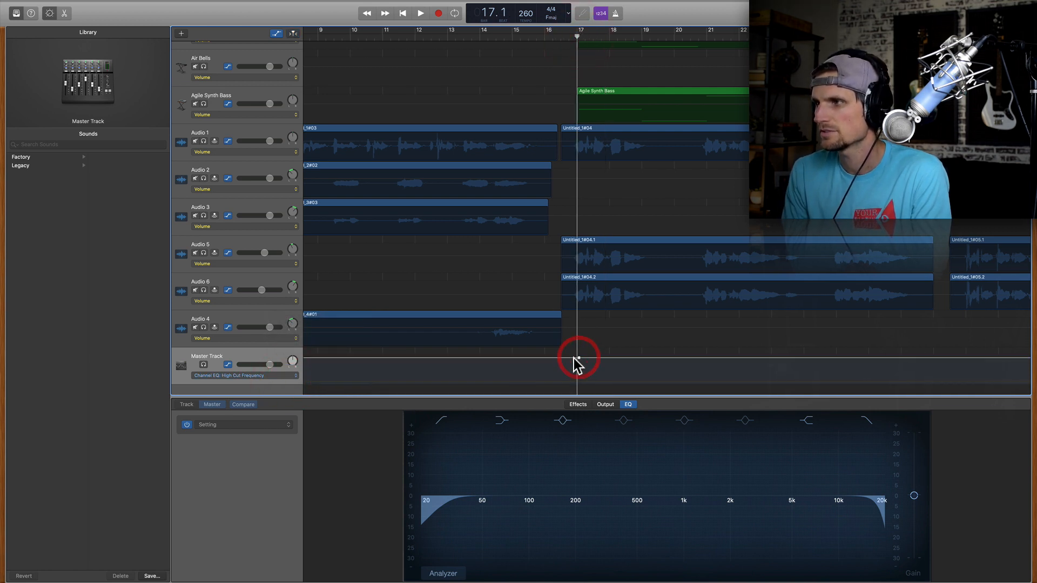
{"action": "left_click_drag", "start_coordinate": [565, 357], "coordinate": [562, 377]}
Play the arrangement from bar 14 through the high-cut dip before bar 17.
{"action": "left_click", "coordinate": [478, 35]}
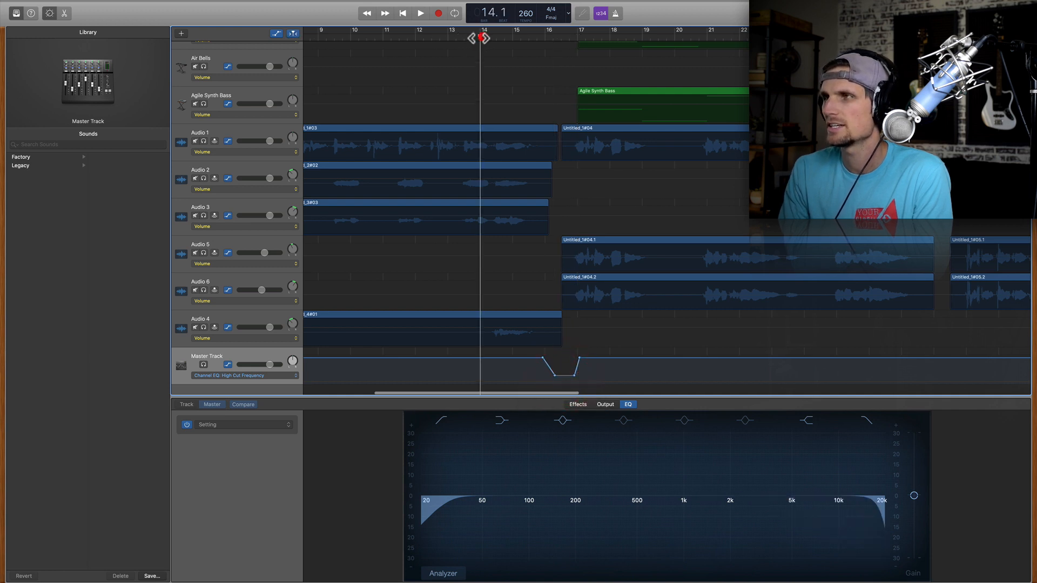
{"action": "key", "text": "space"}
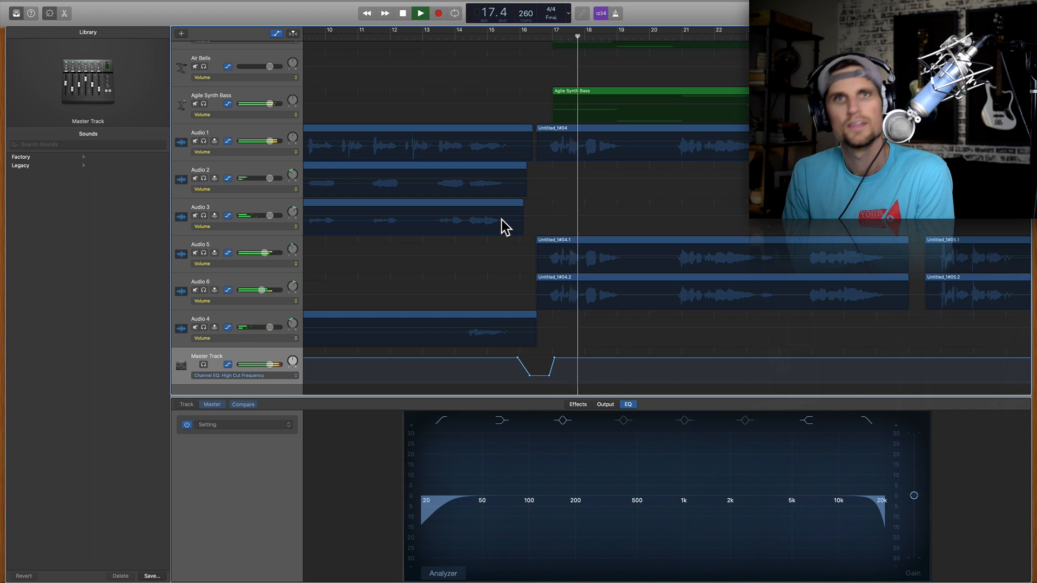
{"action": "key", "text": "space"}
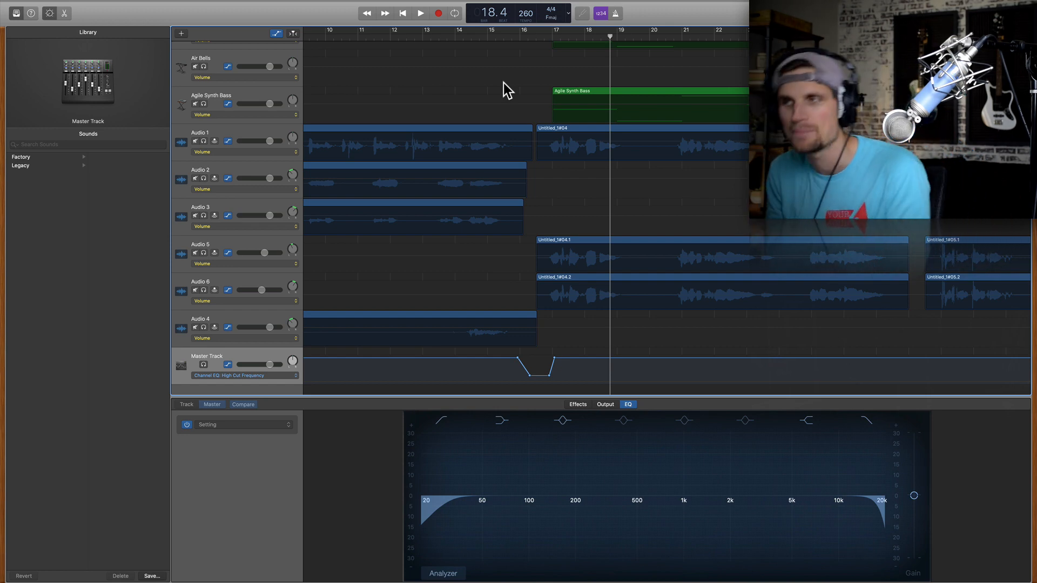
Hide the automation lanes and the Smart Controls, and play the finished song from bar 1.
{"action": "key", "text": "a"}
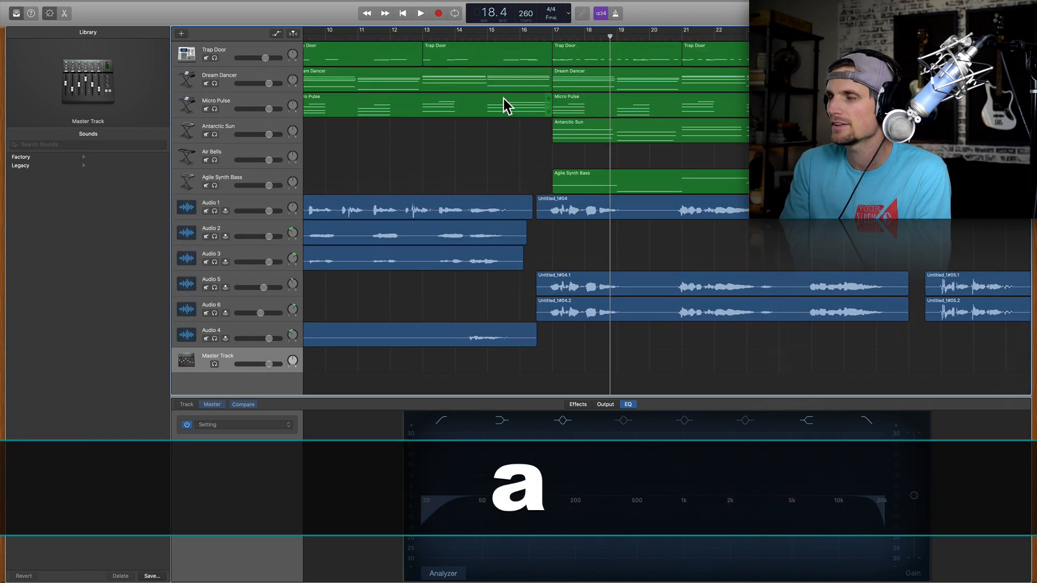
{"action": "key", "text": "b"}
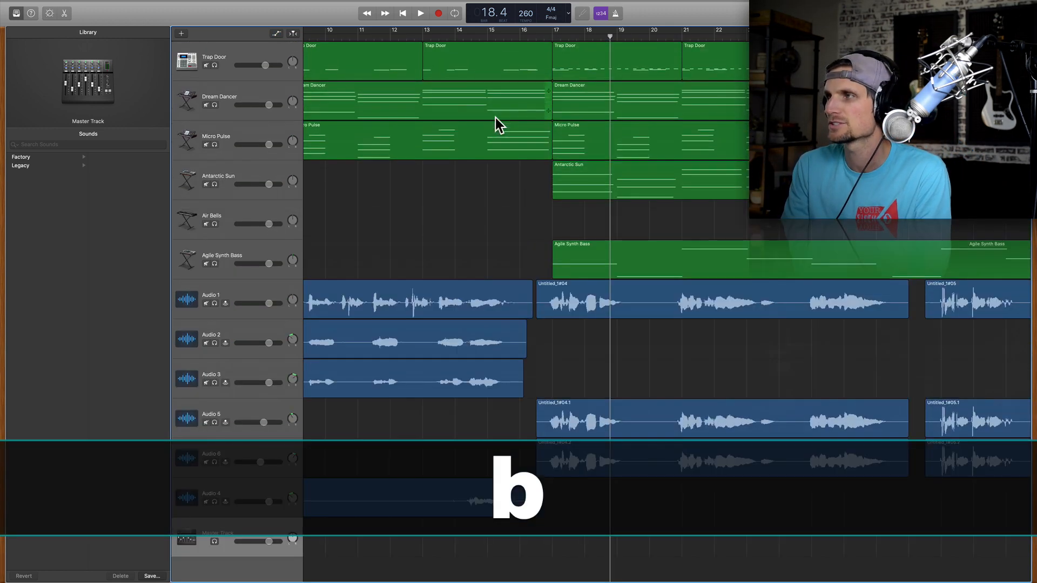
{"action": "key", "text": "Return"}
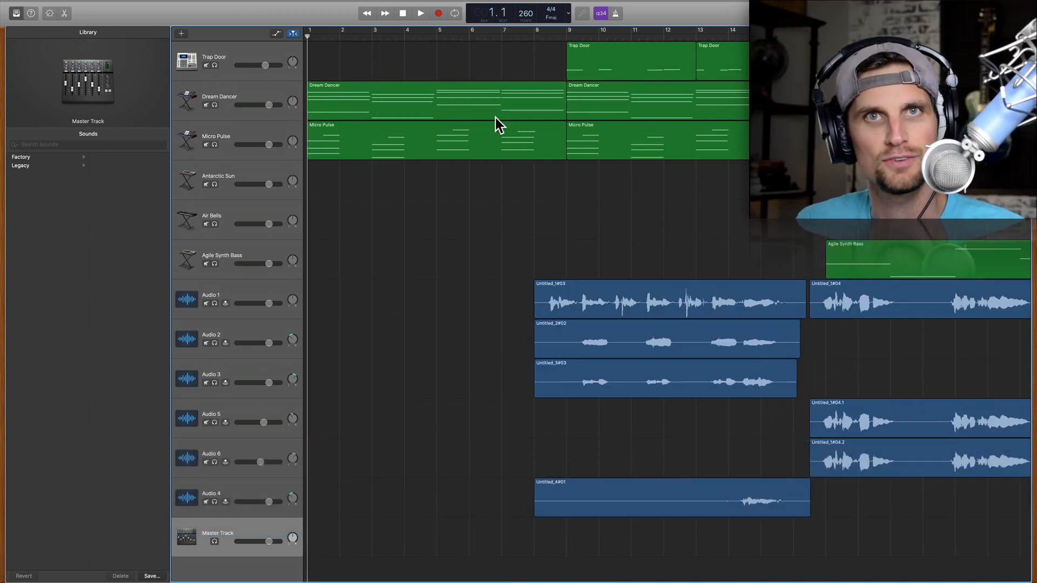
{"action": "key", "text": "space"}
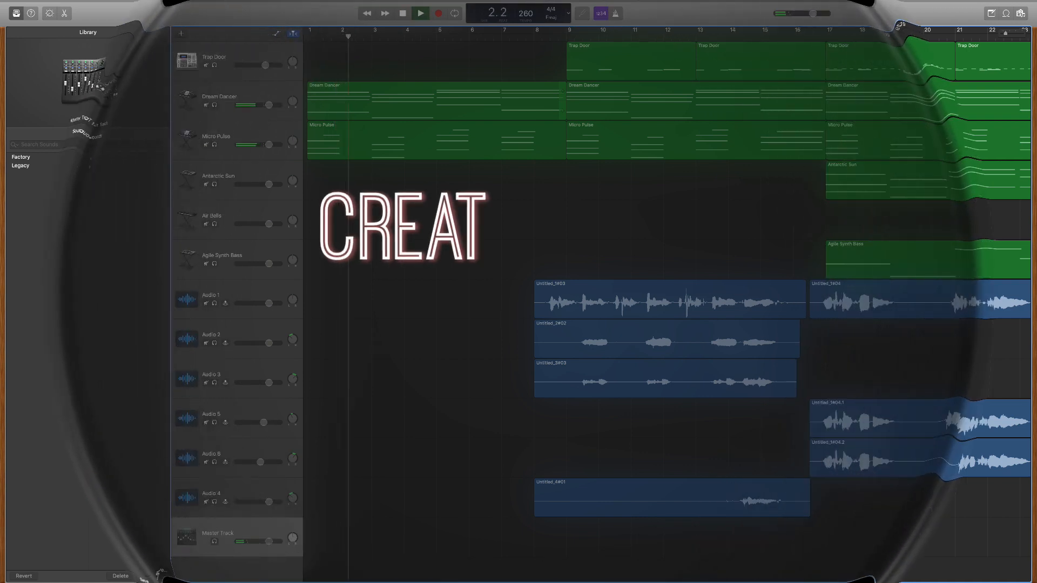